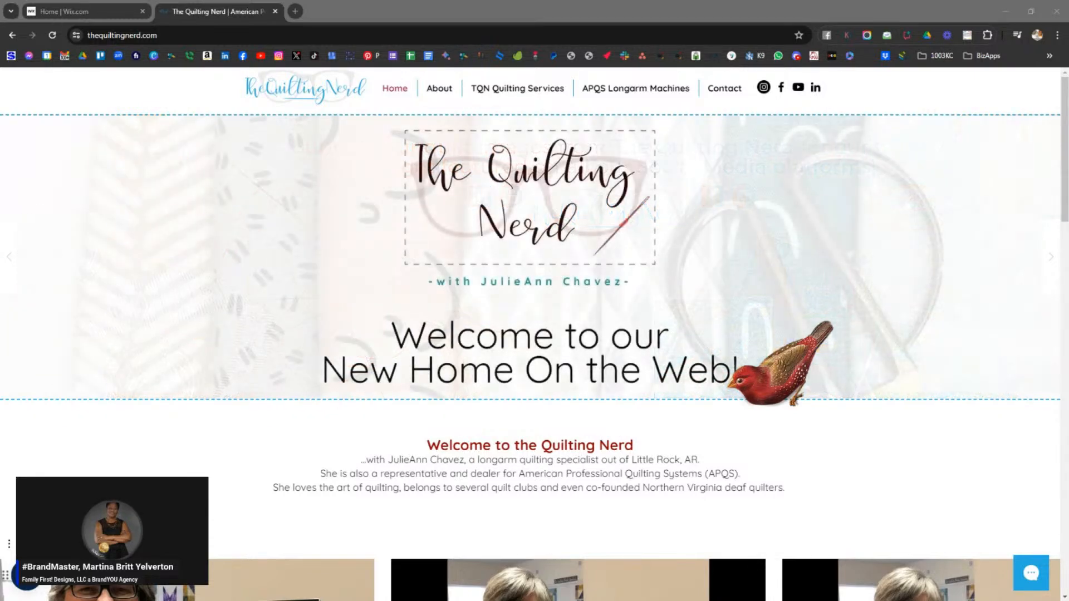
# - Switch to the Home | Wix.com tab to show TheQuiltingNerd site's Wix dashboard
pyautogui.click(93, 13)
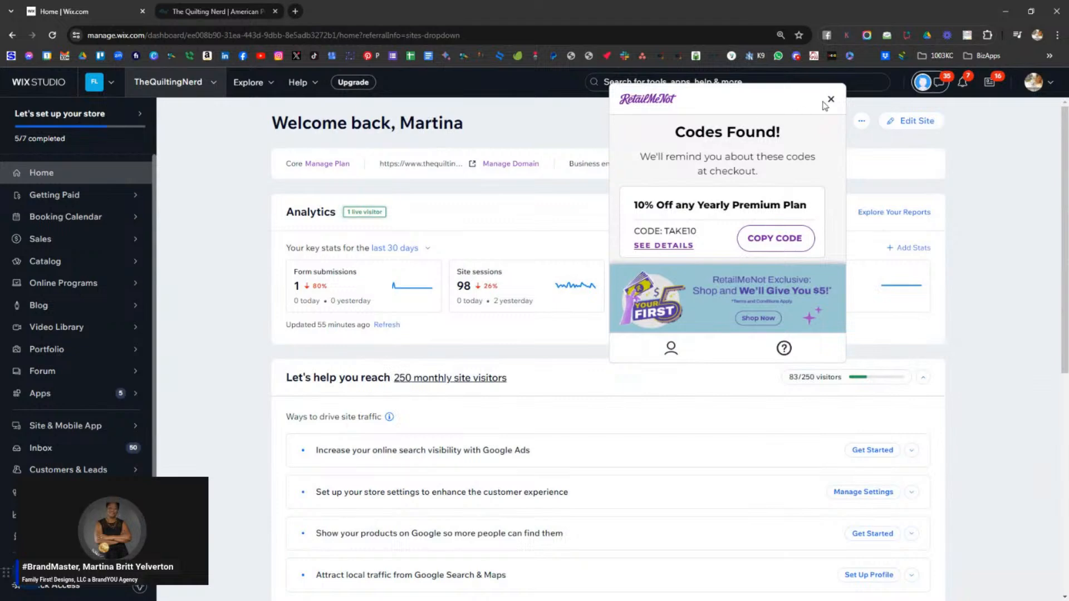
# - Close the coupon popup and go from Marketing Home to the Email Marketing campaigns page
pyautogui.click(830, 100)
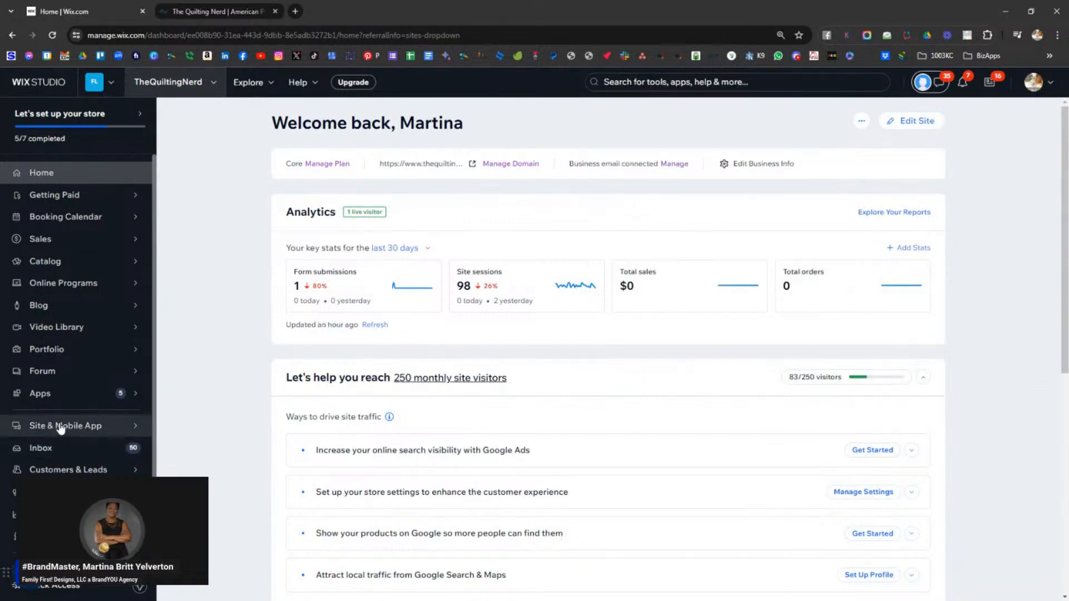
pyautogui.scroll(-1, 55, 314)
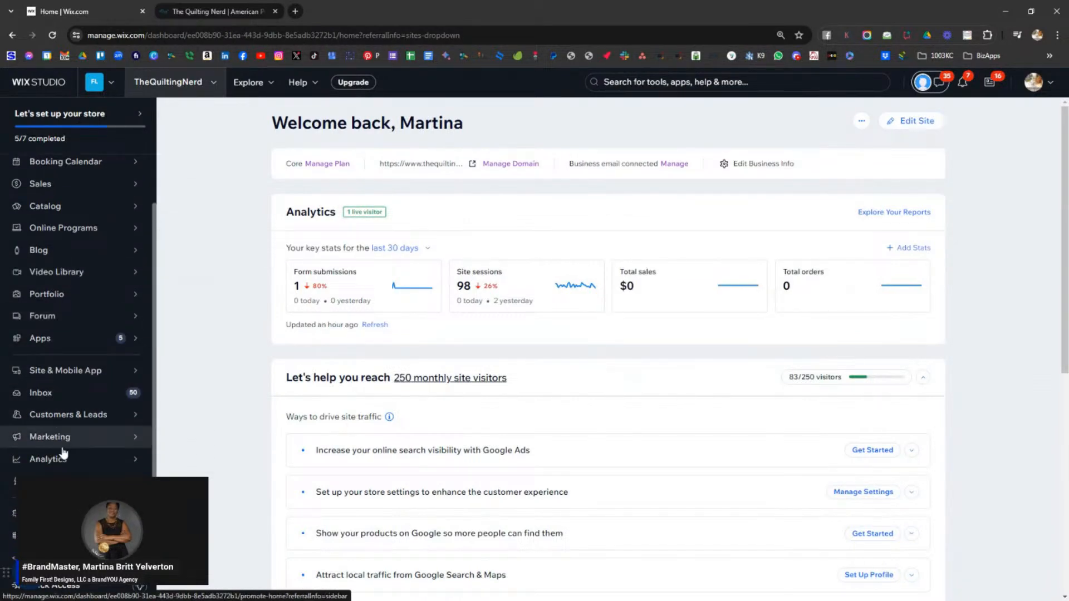
pyautogui.click(64, 445)
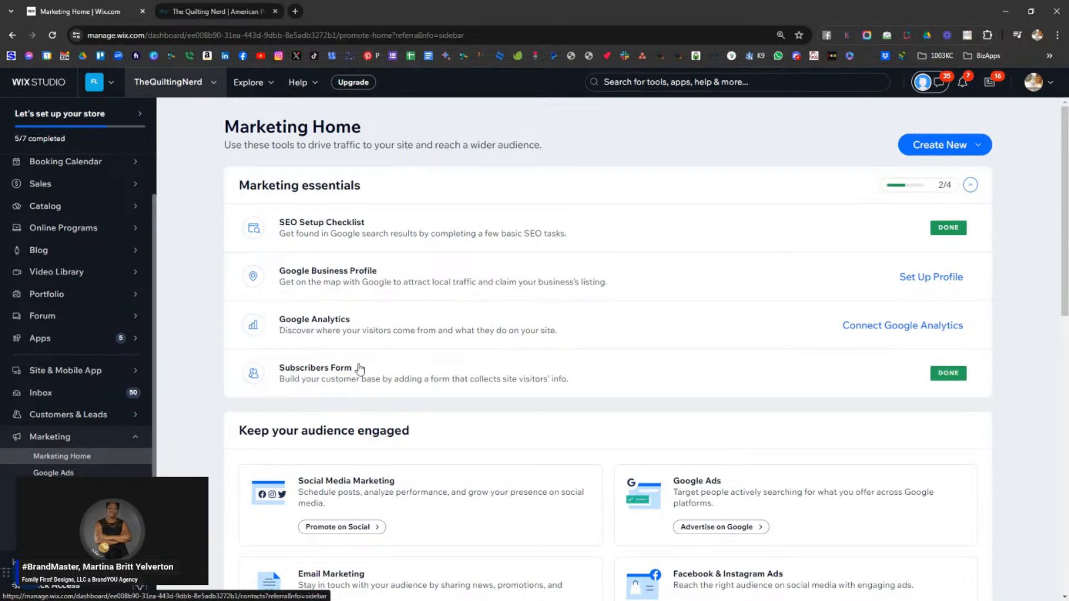
pyautogui.scroll(-5, 379, 368)
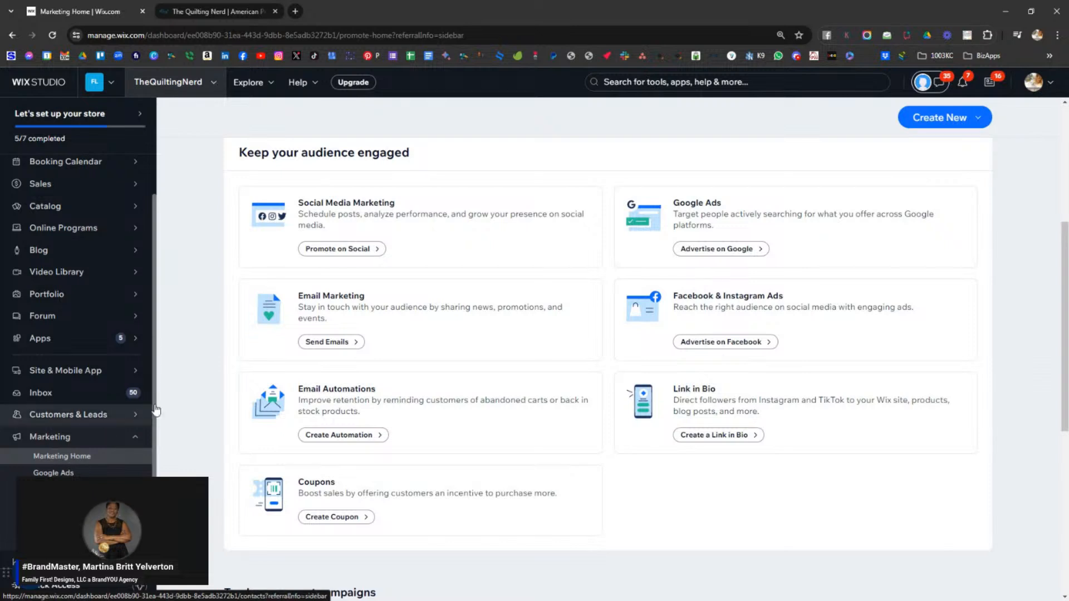
pyautogui.click(334, 342)
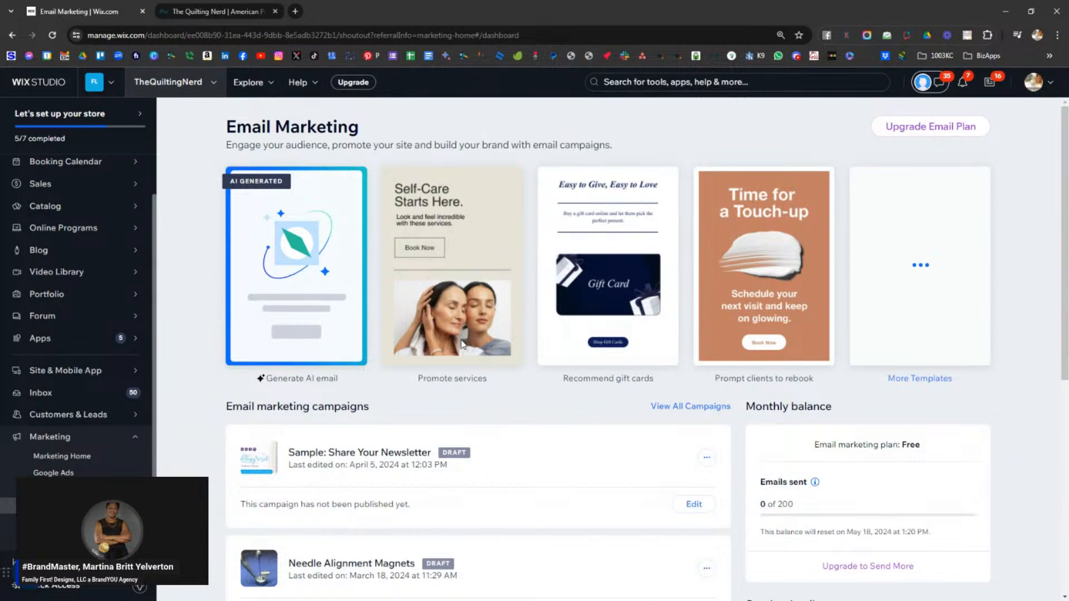
pyautogui.scroll(-2, 463, 342)
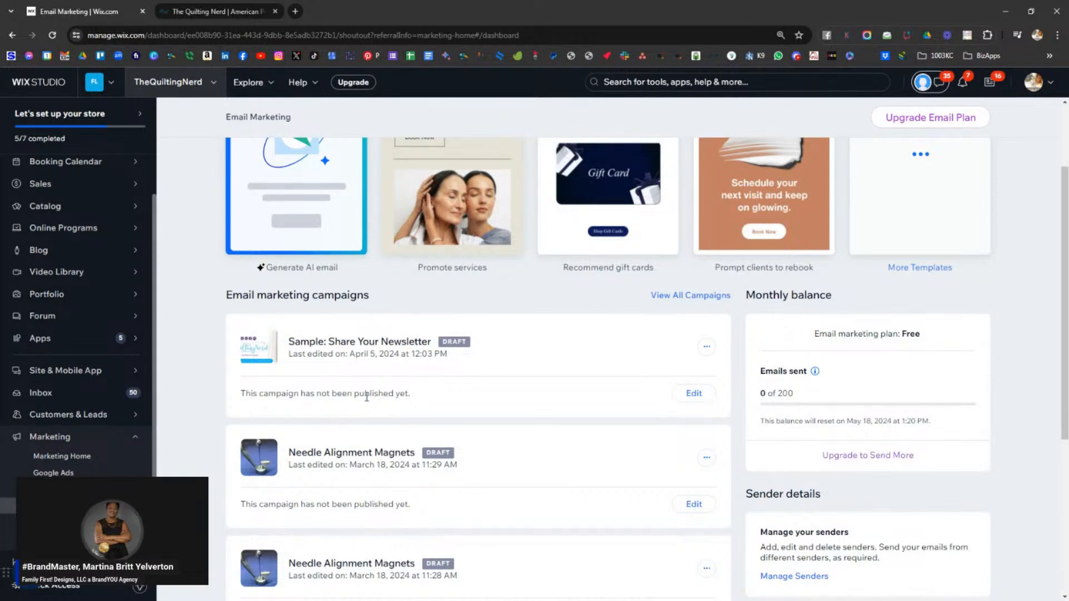
# - Open the Sample: Share Your Newsletter draft, dismiss the promotion tip, and review its sections
pyautogui.click(685, 396)
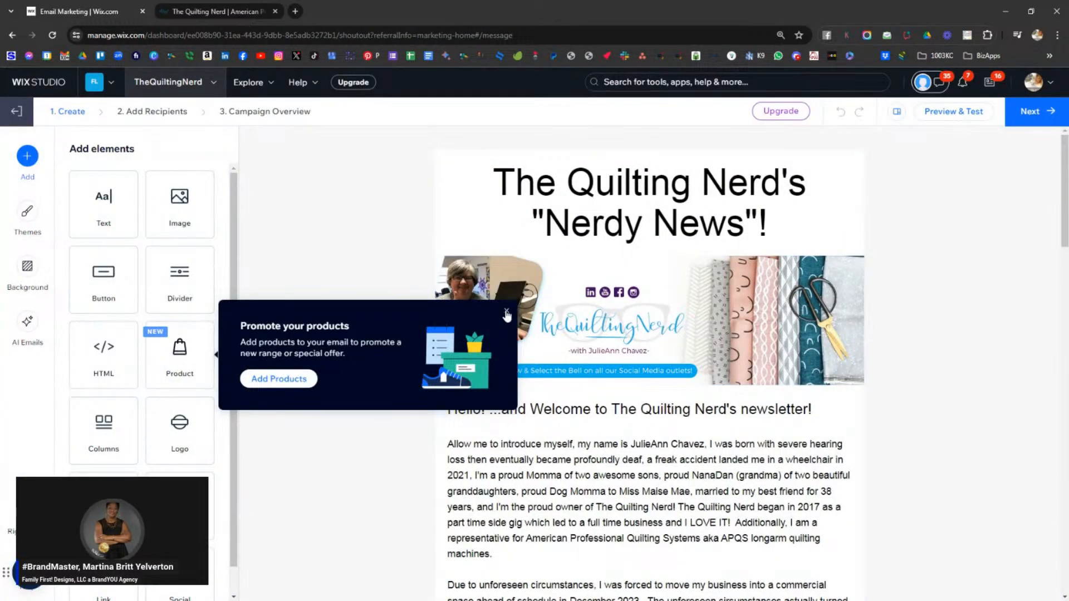
pyautogui.click(506, 313)
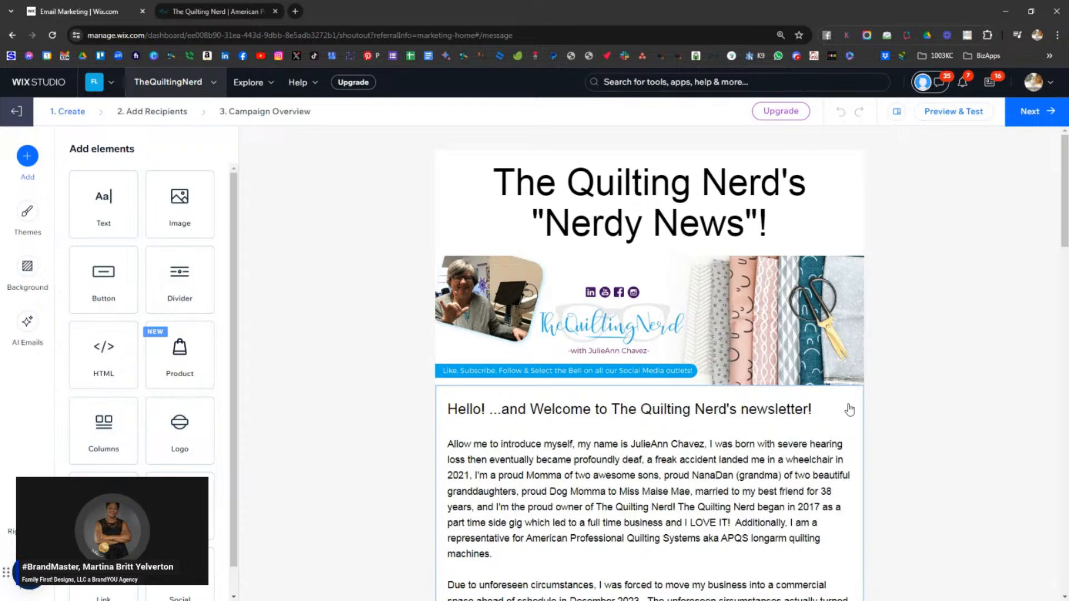
pyautogui.scroll(-2, 914, 396)
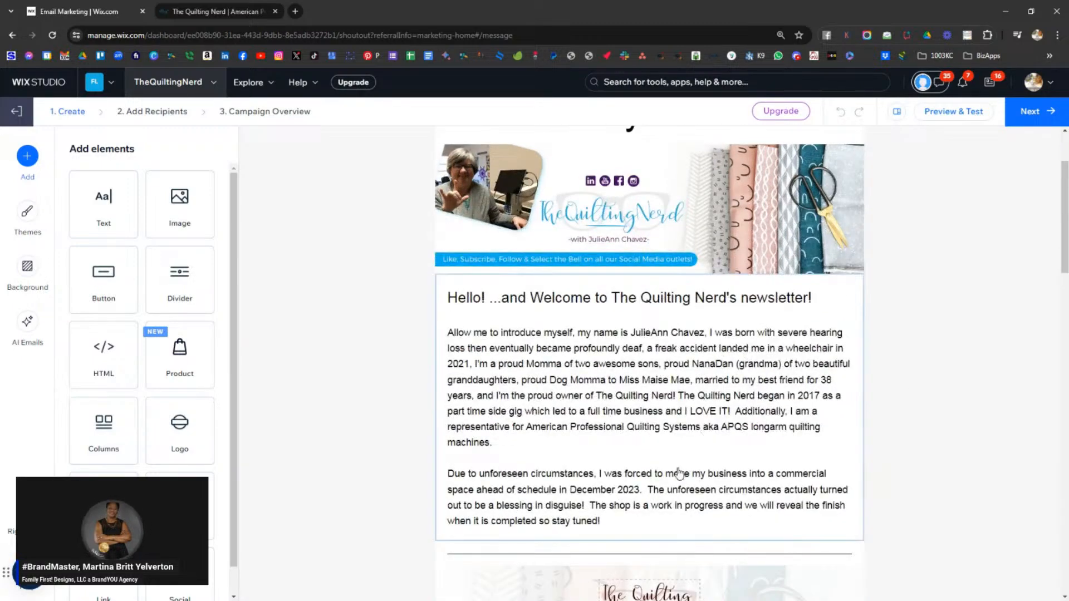
pyautogui.scroll(-5, 681, 468)
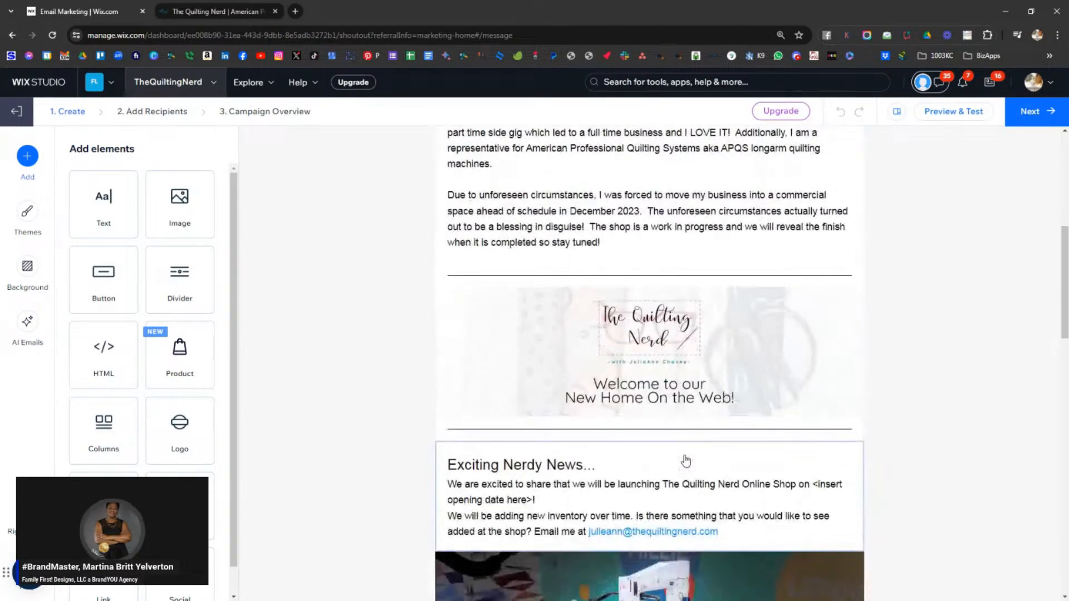
pyautogui.scroll(-3, 760, 392)
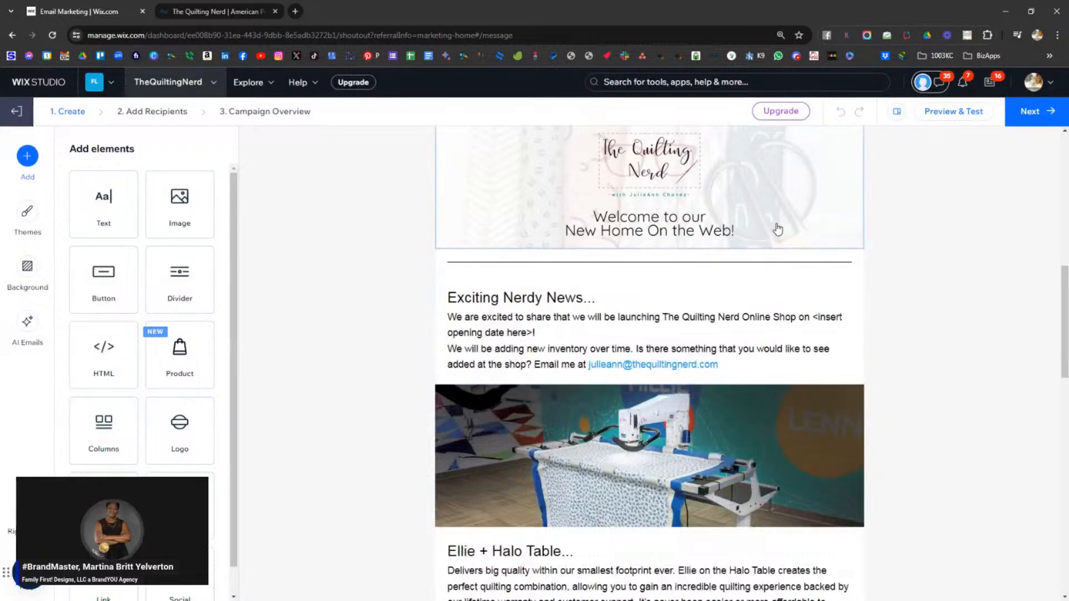
pyautogui.scroll(-2, 778, 234)
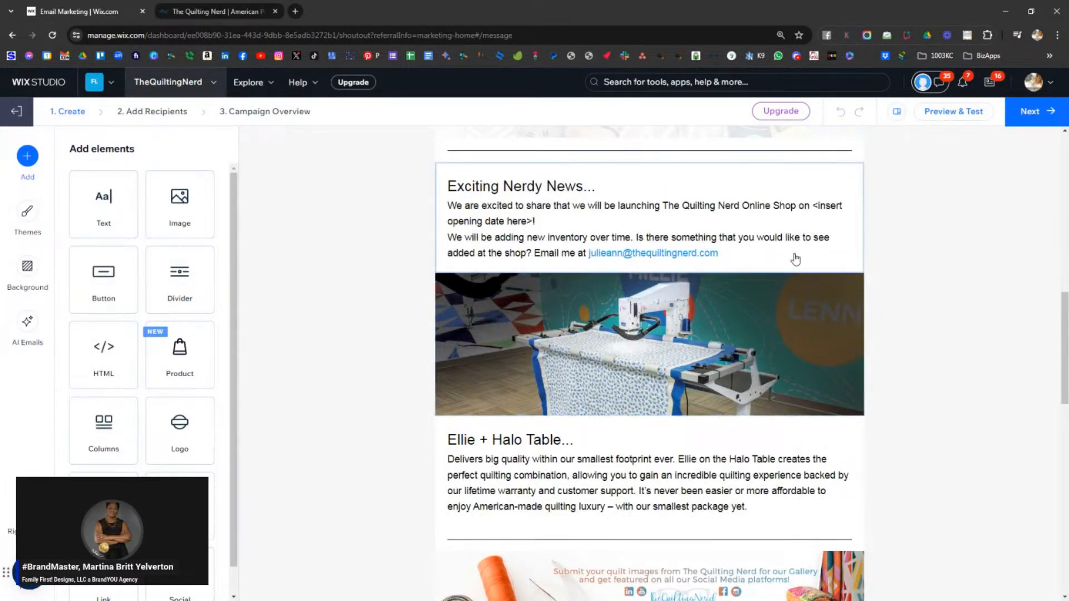
pyautogui.click(818, 210)
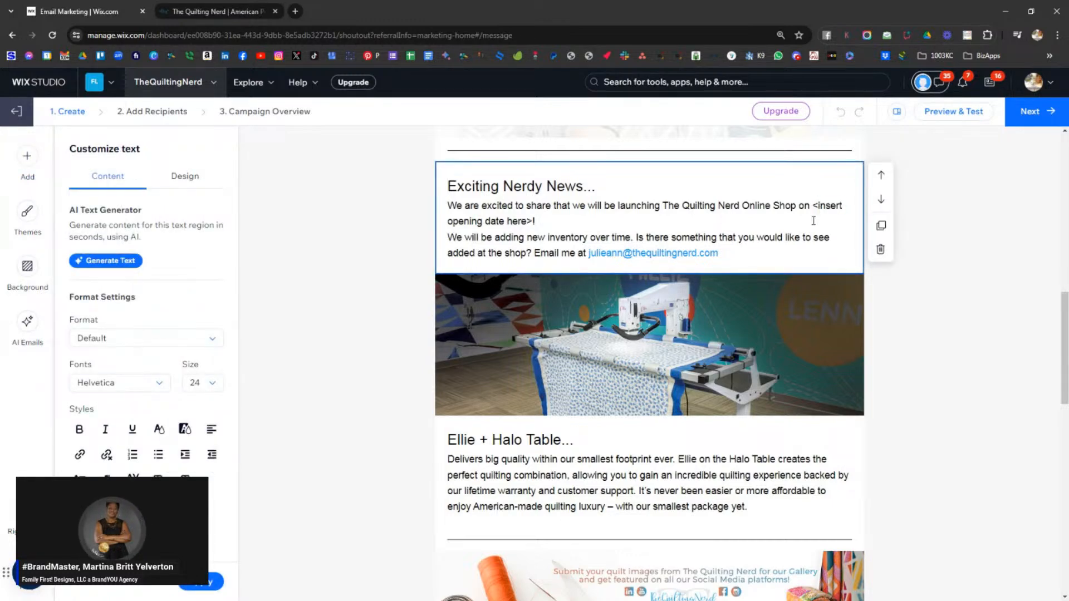
# - Delete the placeholder Feature news item section and the duplicate divider, then bring up the footer settings
pyautogui.scroll(-3, 757, 321)
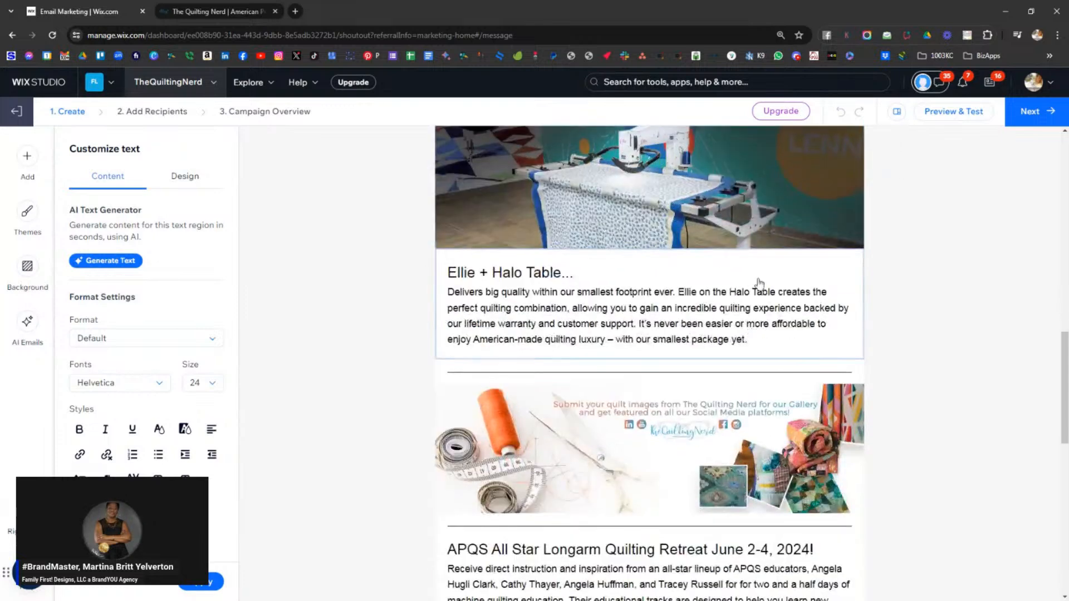
pyautogui.scroll(1, 592, 330)
pyautogui.scroll(-4, 609, 327)
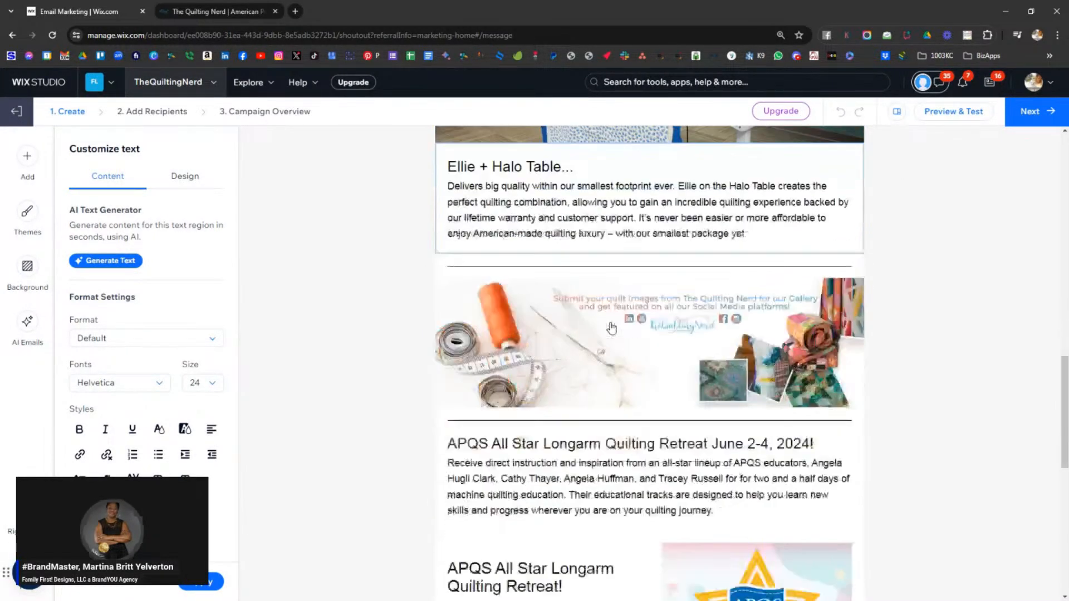
pyautogui.scroll(-3, 661, 323)
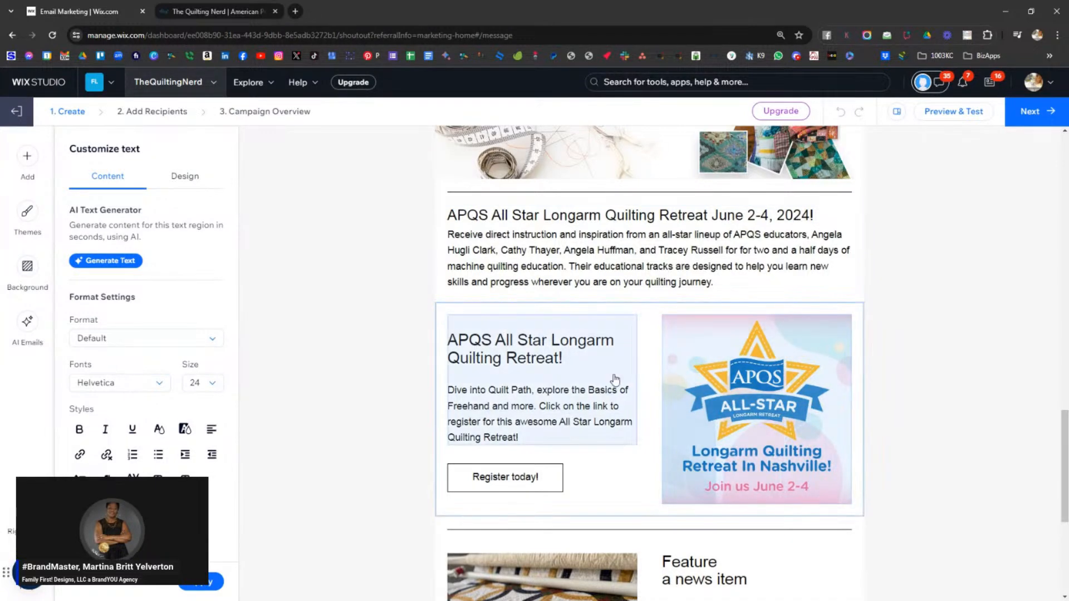
pyautogui.scroll(-4, 618, 369)
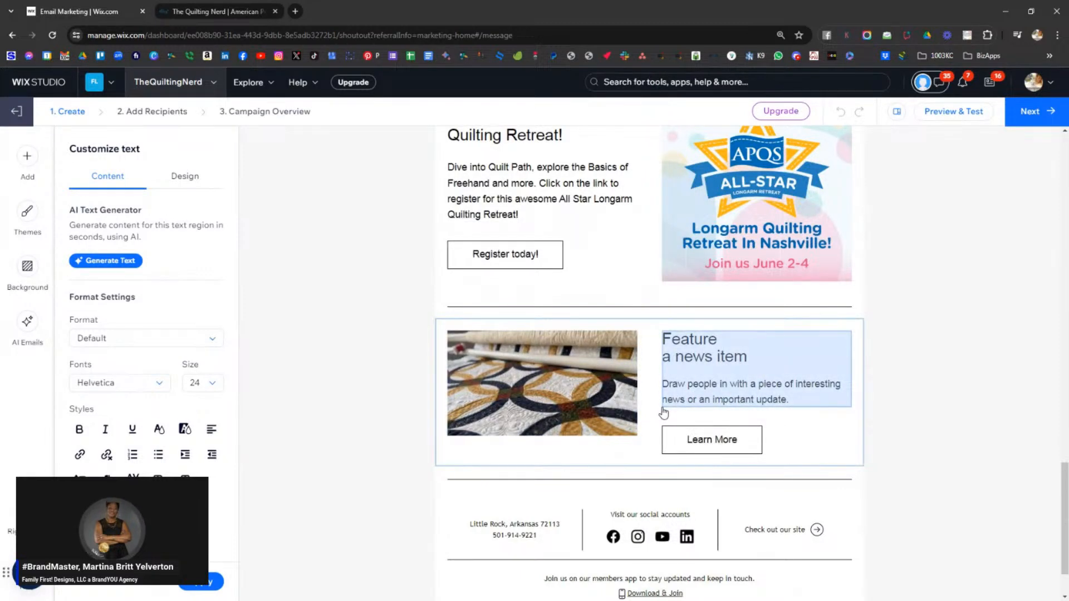
pyautogui.click(853, 332)
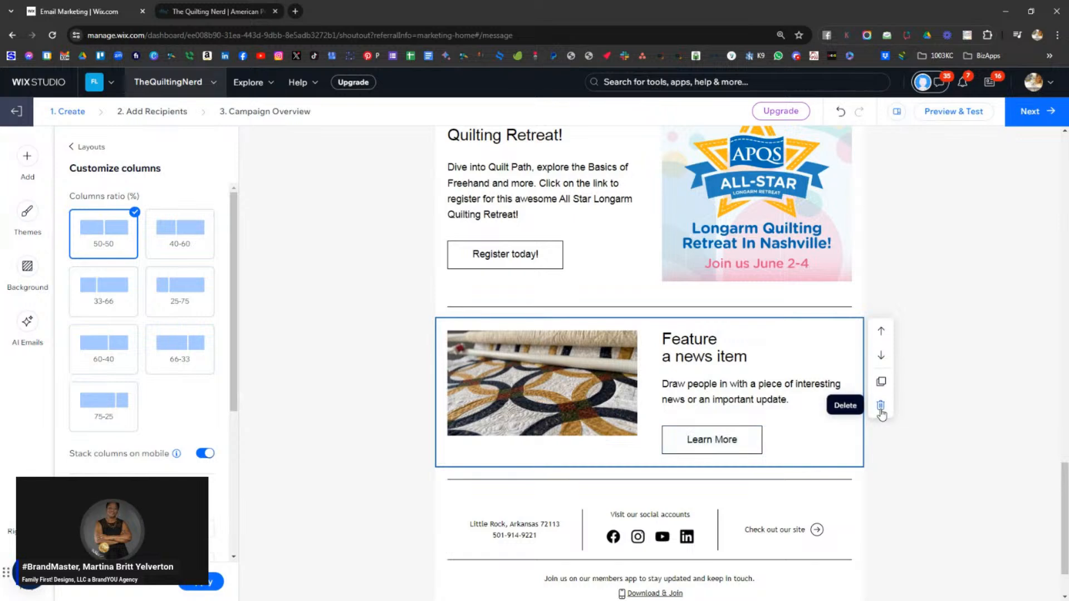
pyautogui.click(880, 407)
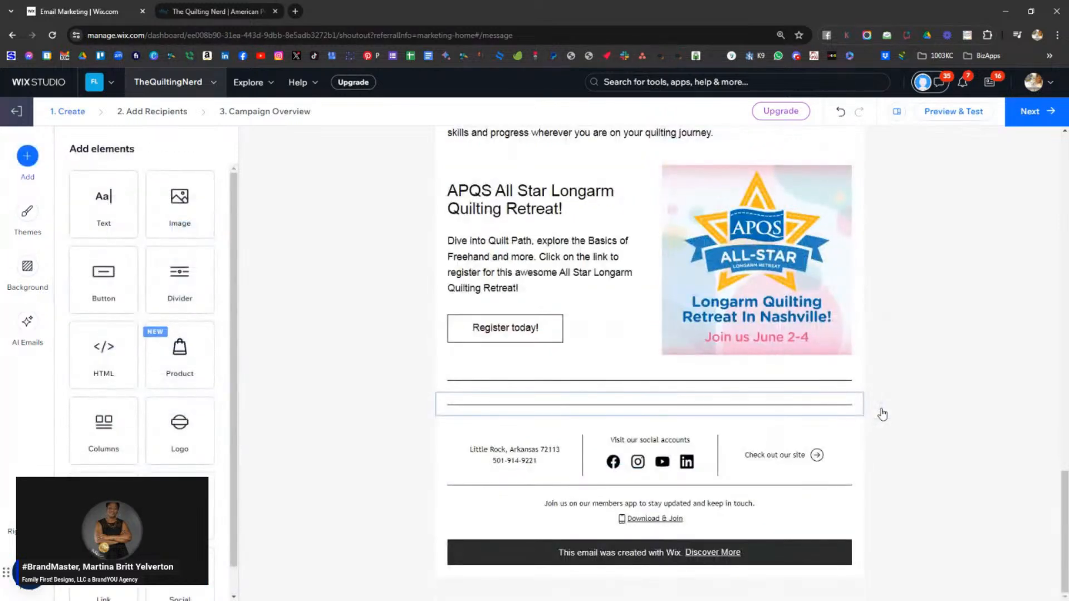
pyautogui.click(848, 410)
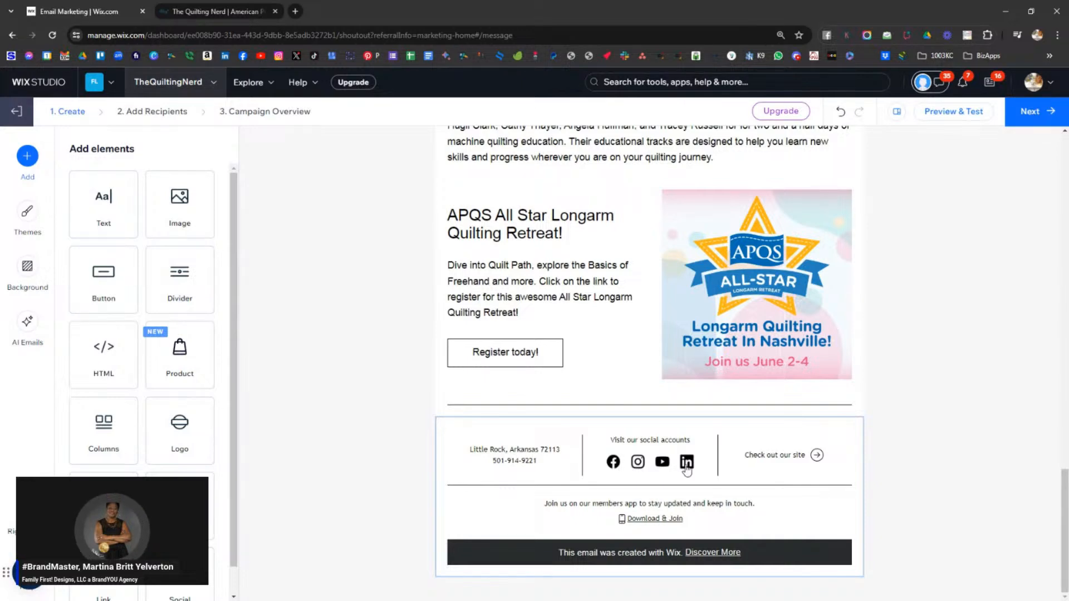
pyautogui.click(614, 462)
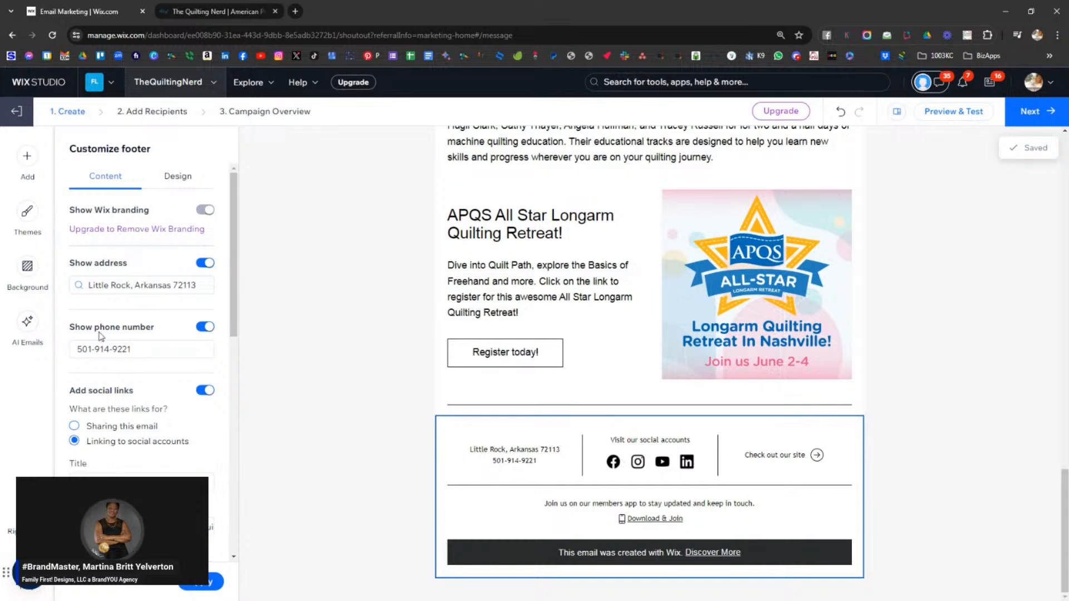
pyautogui.scroll(-1, 120, 335)
pyautogui.scroll(-3, 122, 336)
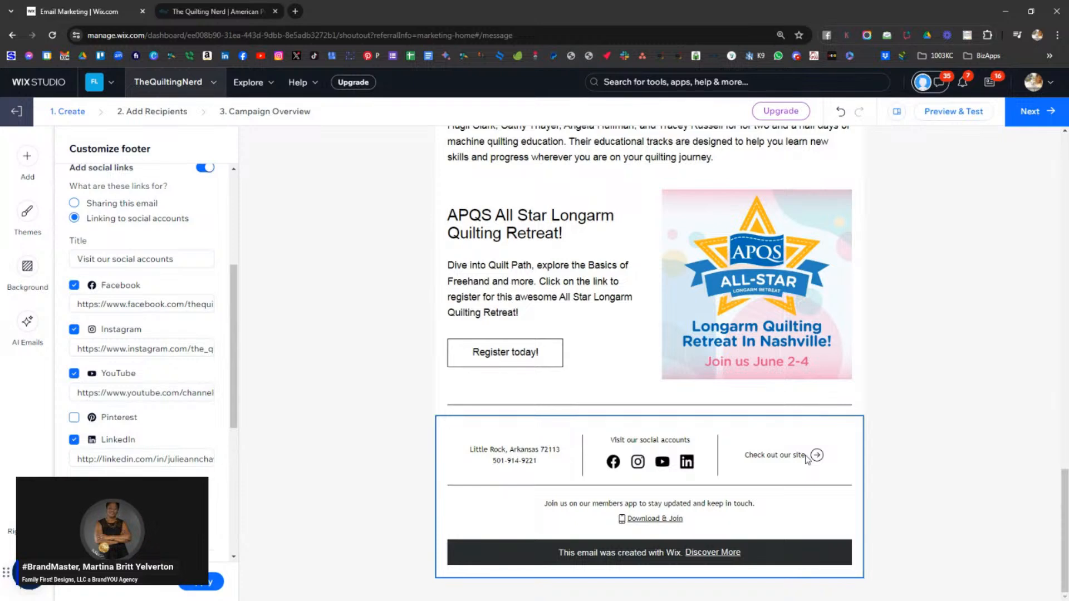
pyautogui.scroll(-3, 176, 427)
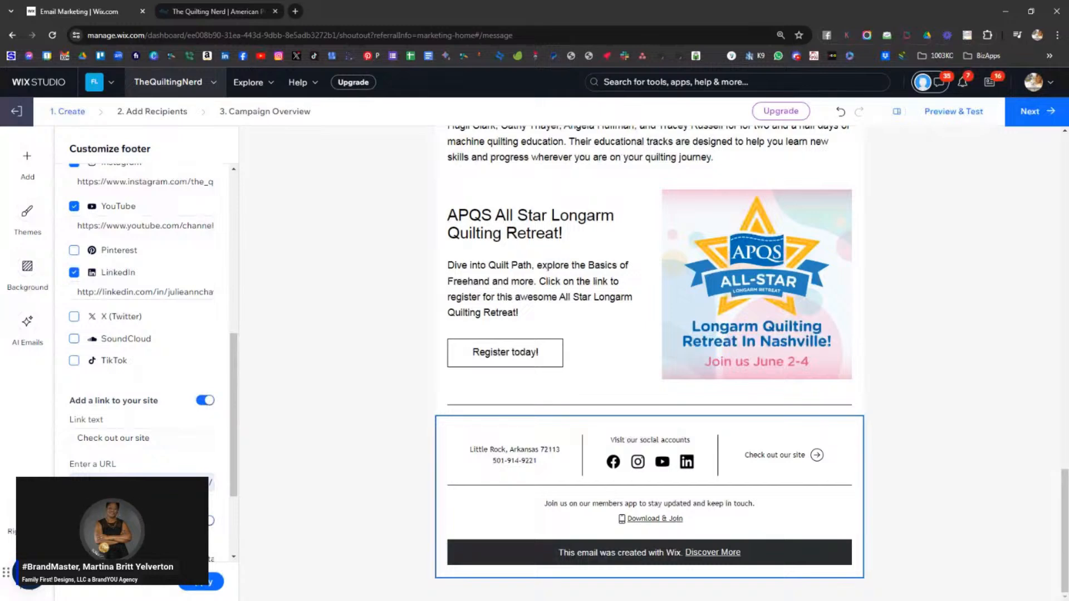
pyautogui.scroll(-2, 167, 437)
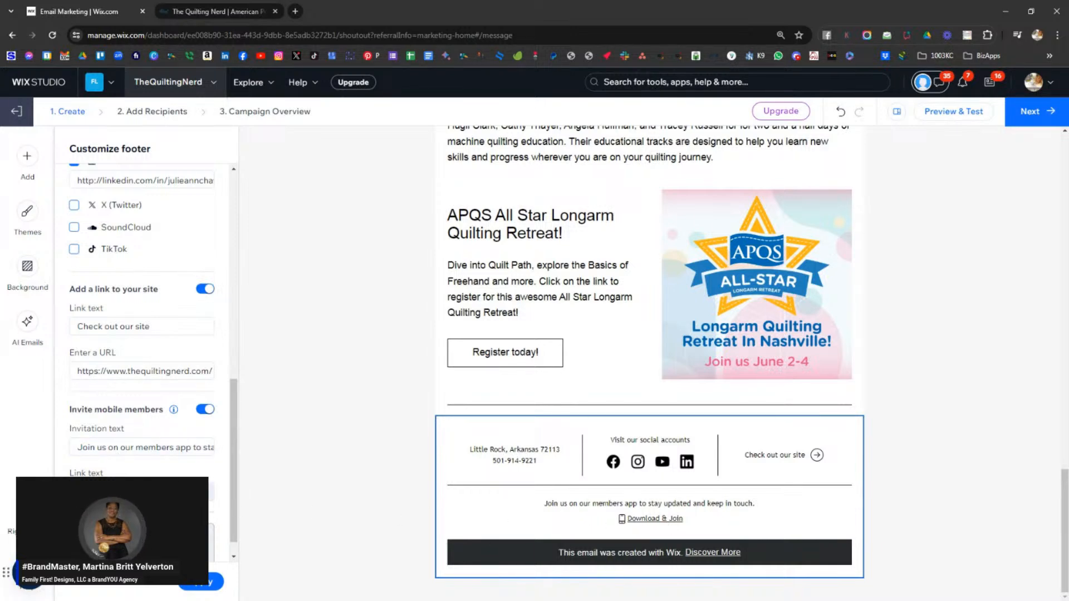
pyautogui.scroll(5, 688, 458)
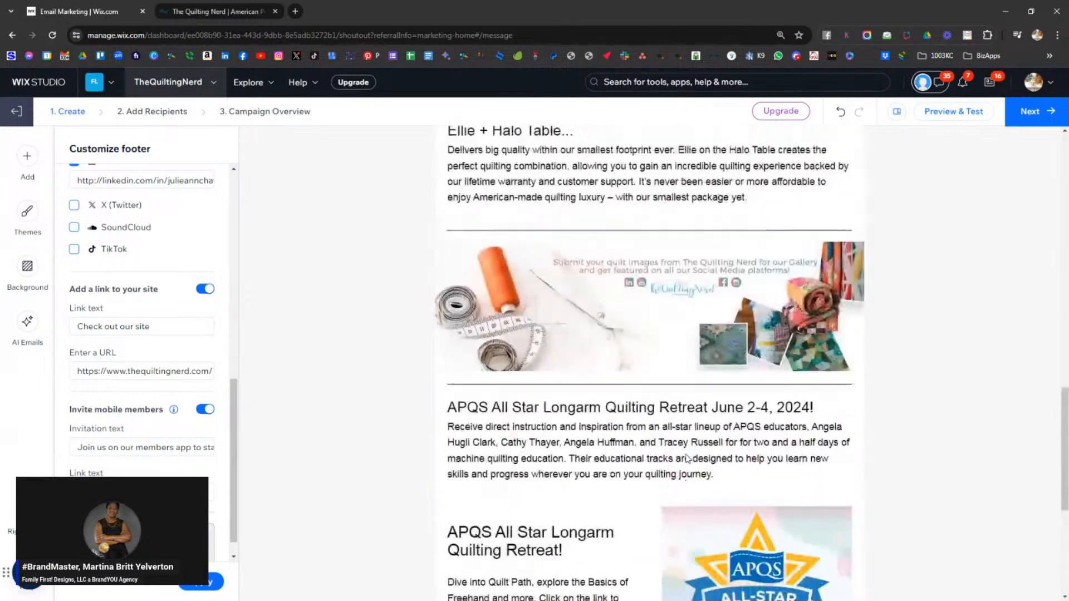
# - Replace the date placeholder with 'July 4th, 2024... please look for more information via Social Media…' and fix 'Nergy'
pyautogui.scroll(13, 688, 458)
pyautogui.scroll(8, 685, 458)
pyautogui.scroll(-9, 688, 450)
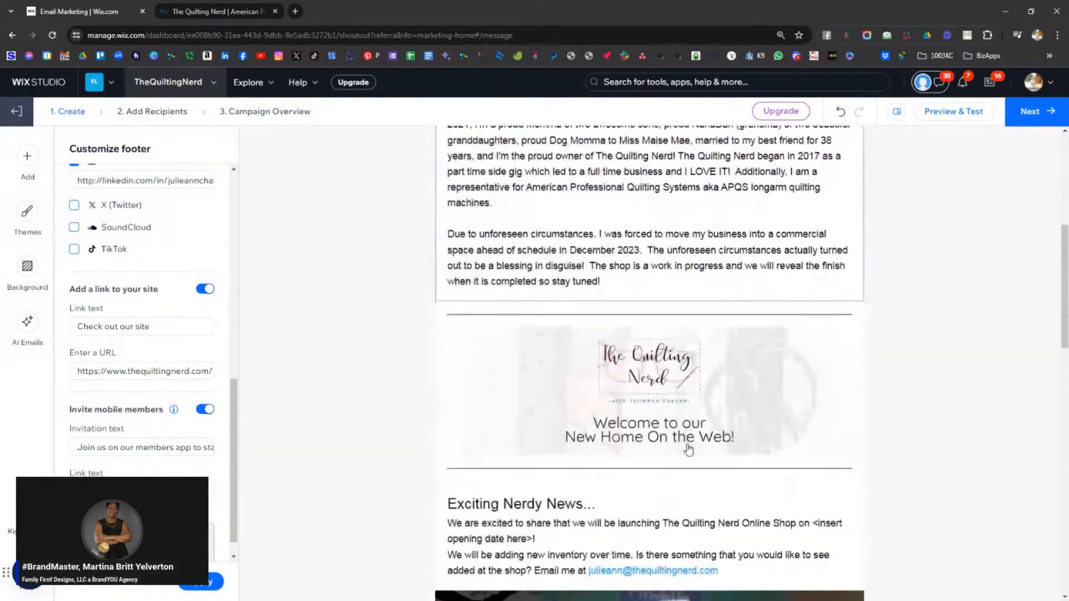
pyautogui.scroll(-5, 688, 450)
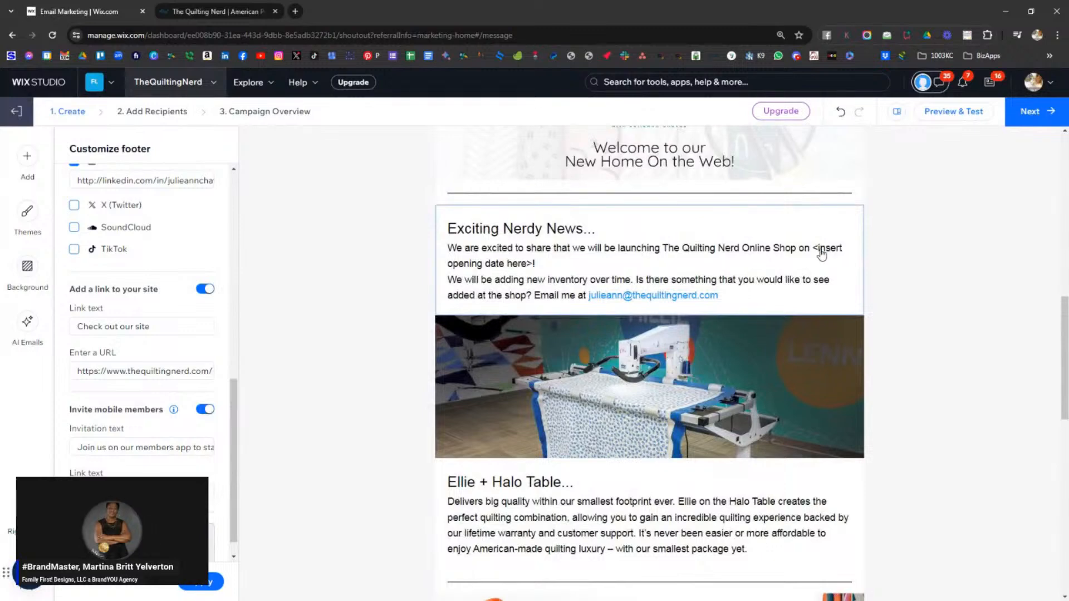
pyautogui.click(821, 254)
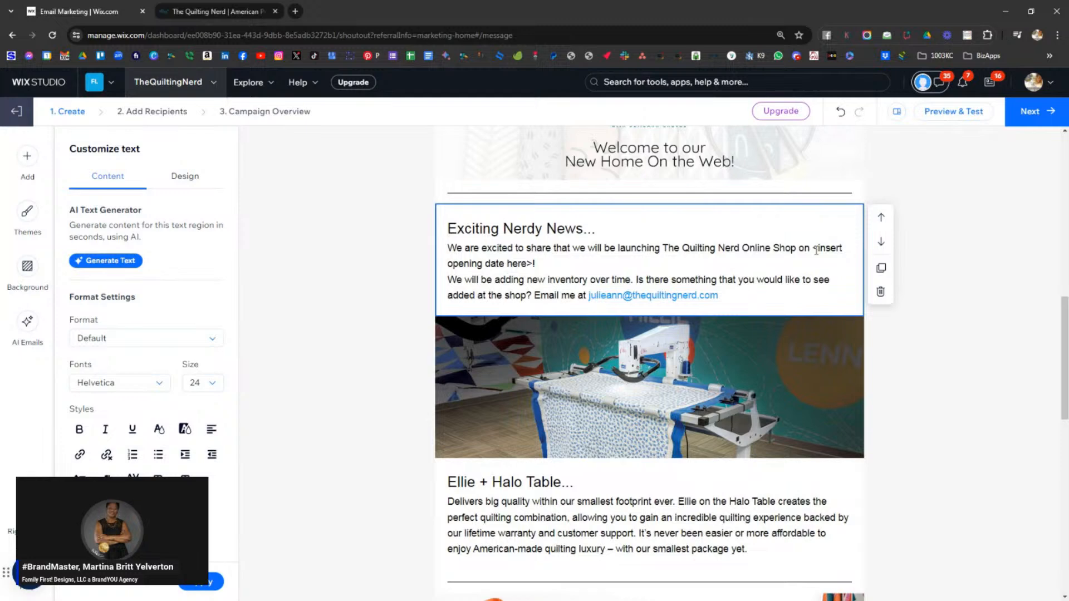
pyautogui.moveTo(812, 250); pyautogui.dragTo(817, 250)
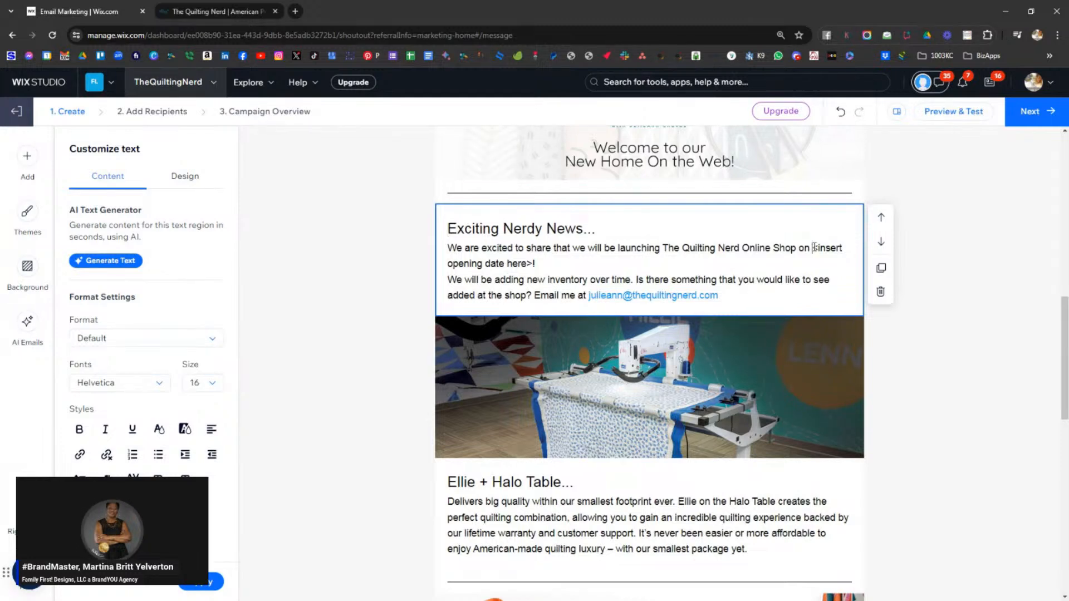
pyautogui.keyDown('shift'); pyautogui.click(545, 262); pyautogui.keyUp('shift')
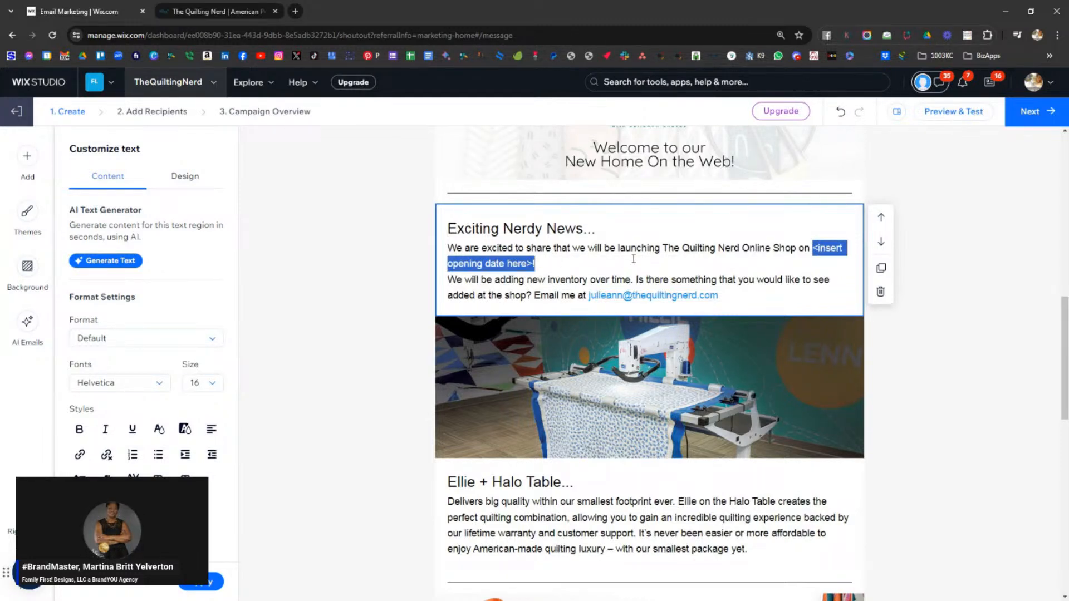
pyautogui.write('July 4th, 20')
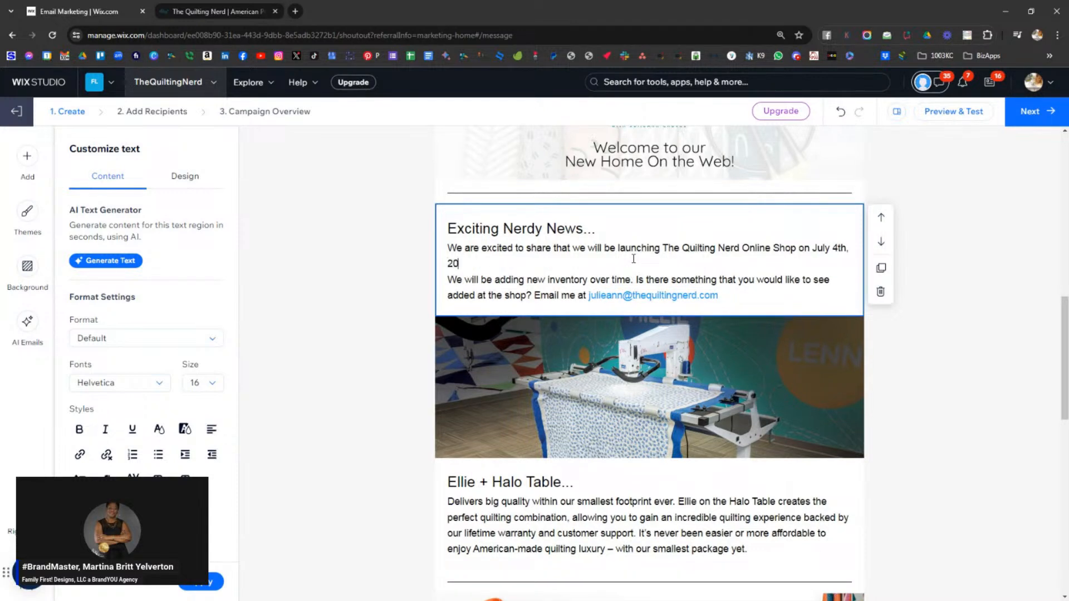
pyautogui.write('24... please look for more information via Social Media and subsequent Nergy Ne')
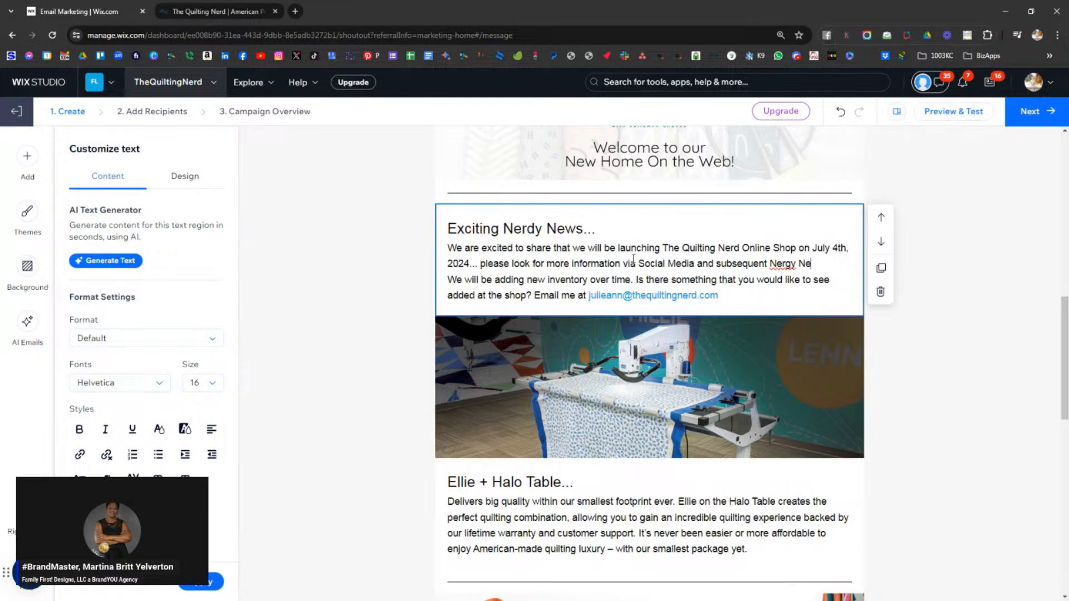
pyautogui.write('ws')
pyautogui.press('Left')
pyautogui.press('Left')
pyautogui.press('Left')
pyautogui.press('Left')
pyautogui.press('Left')
pyautogui.press('Left')
pyautogui.press('Left')
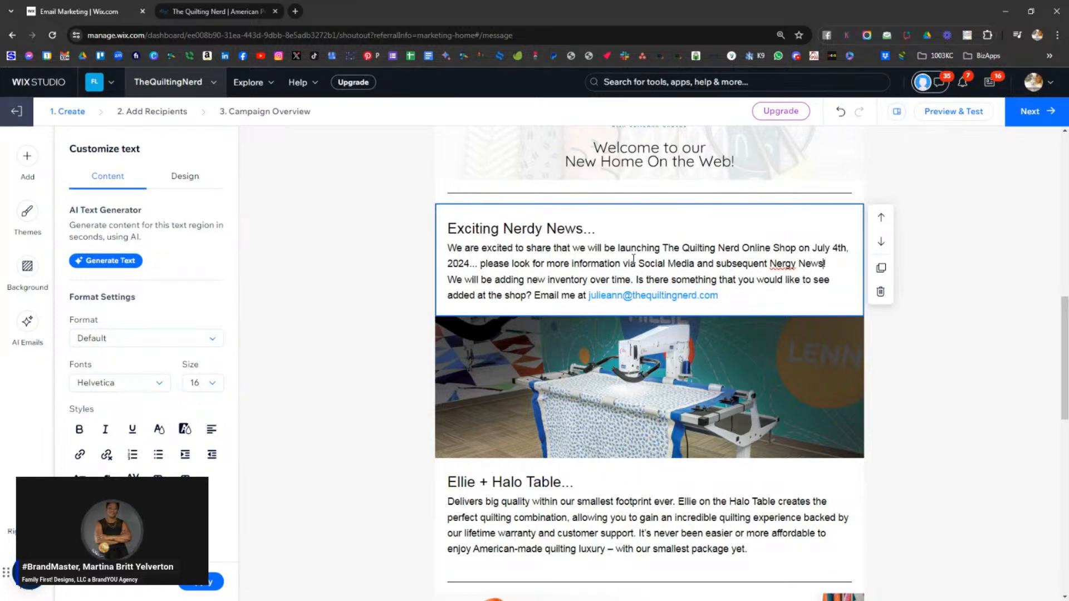
pyautogui.press('BackSpace')
pyautogui.write('d')
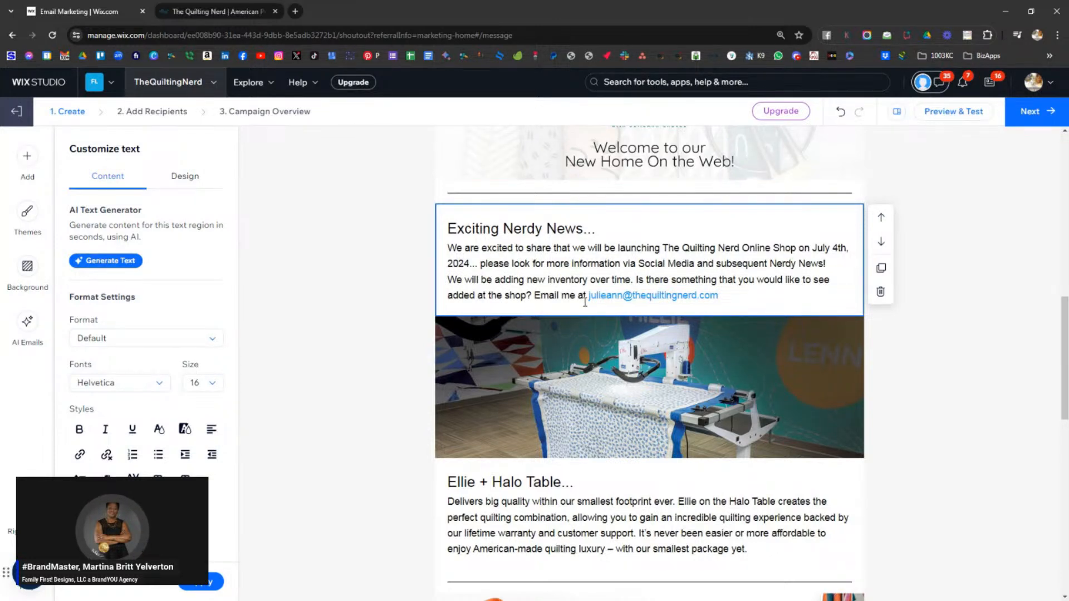
# - Preview the edited email, then return to the editor
pyautogui.scroll(-4, 696, 334)
pyautogui.scroll(15, 745, 365)
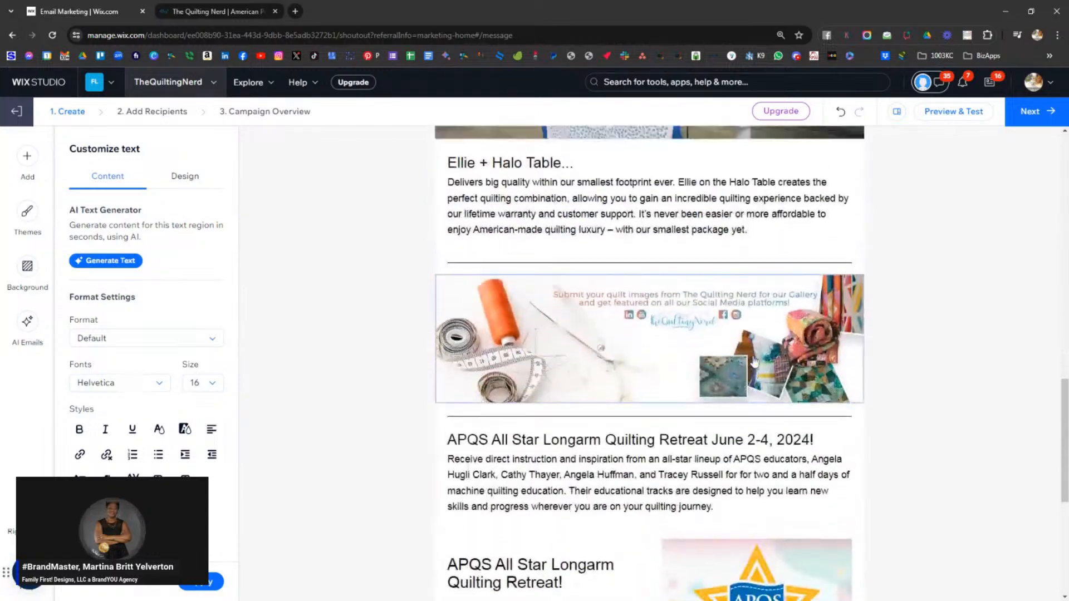
pyautogui.scroll(-20, 950, 419)
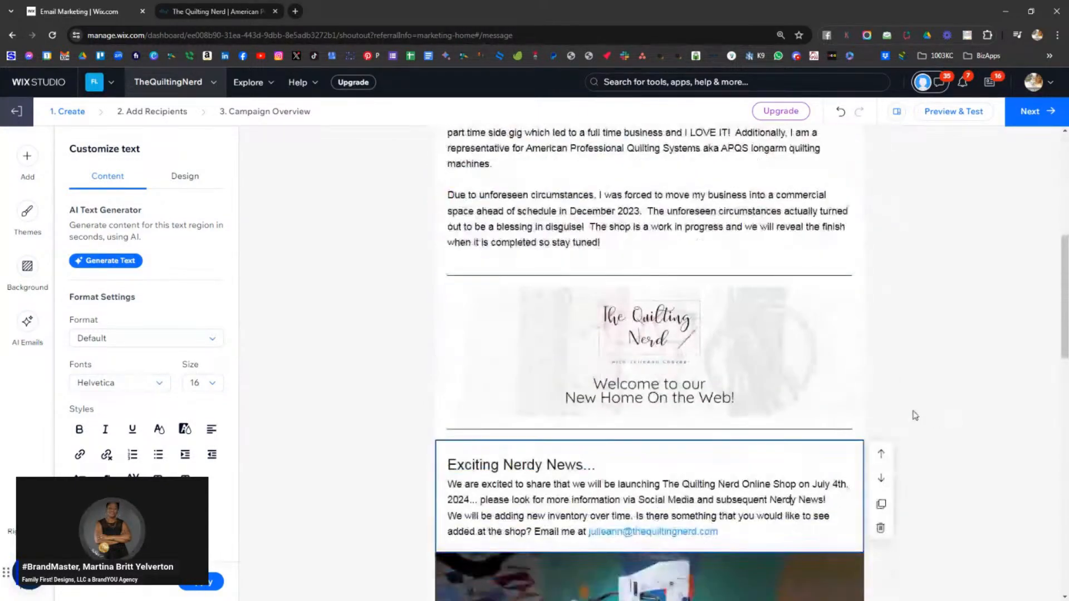
pyautogui.scroll(20, 901, 418)
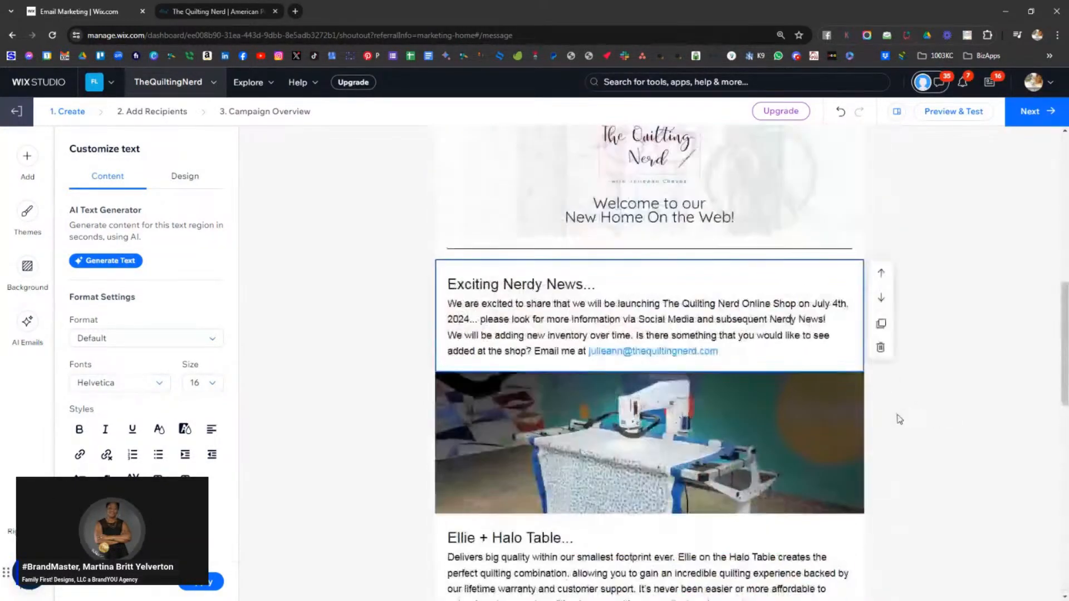
pyautogui.click(930, 123)
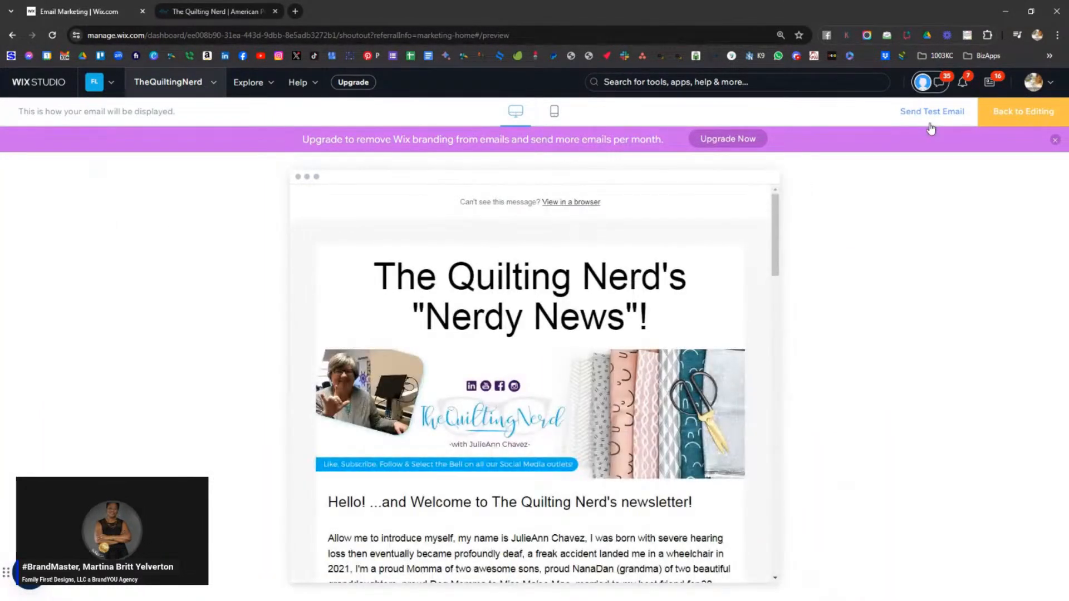
pyautogui.click(1012, 118)
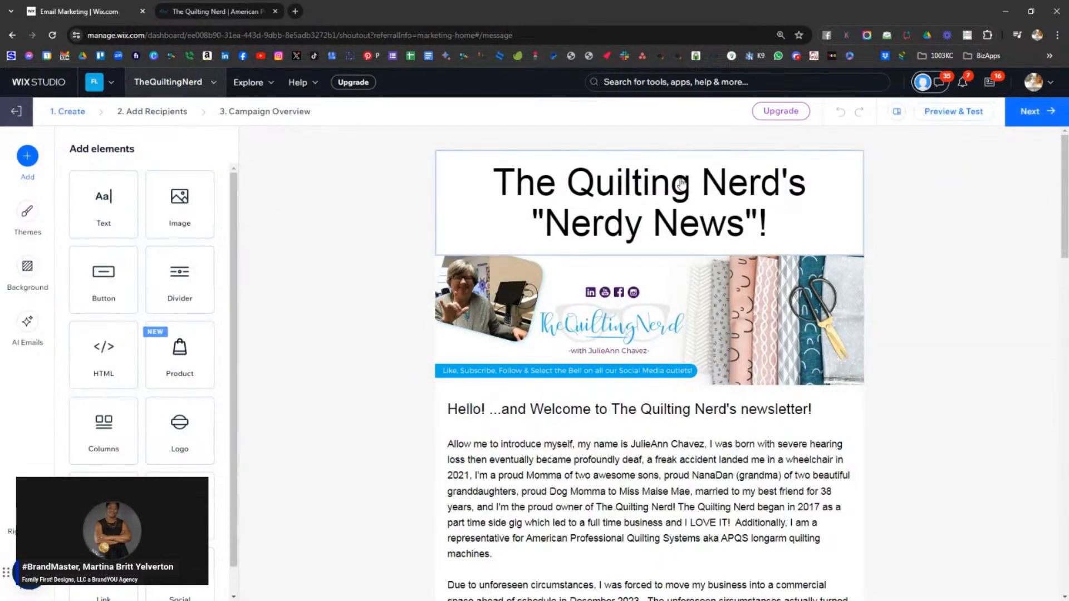
pyautogui.click(682, 183)
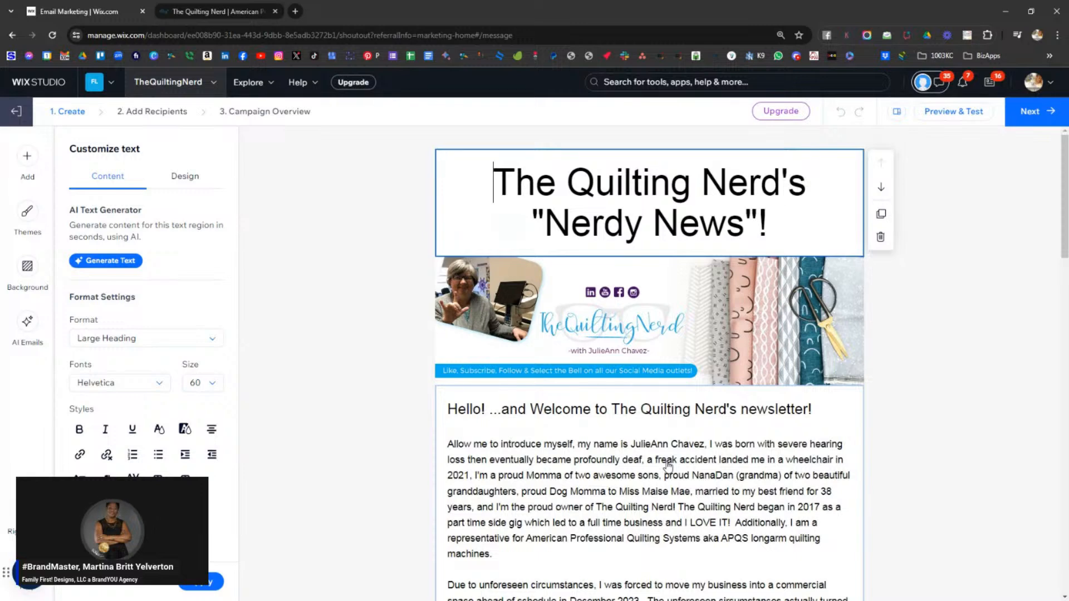
pyautogui.scroll(-3, 668, 465)
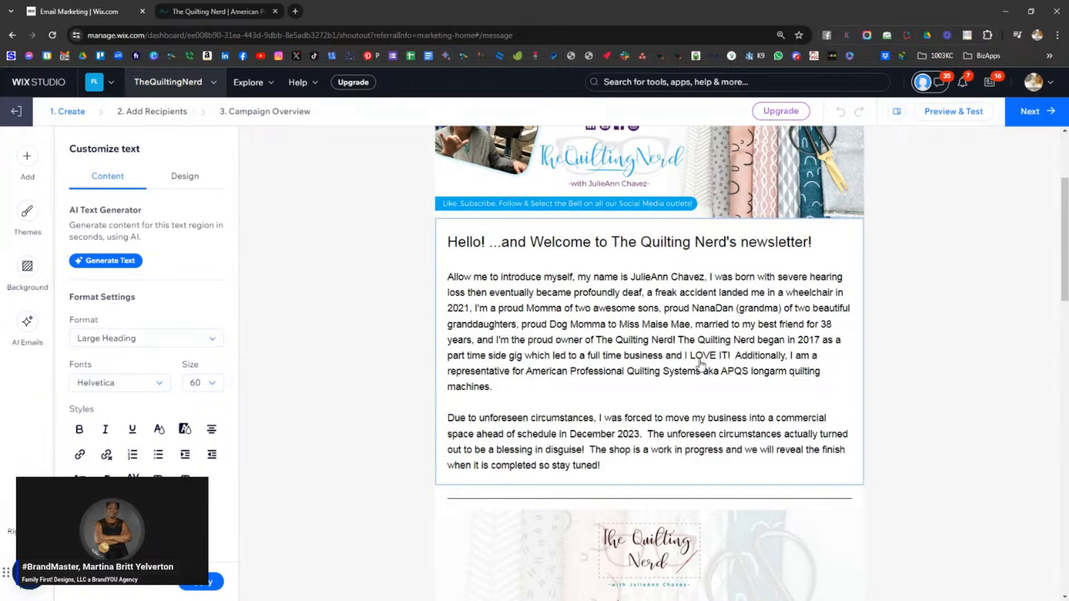
pyautogui.scroll(2, 703, 367)
pyautogui.scroll(1, 703, 367)
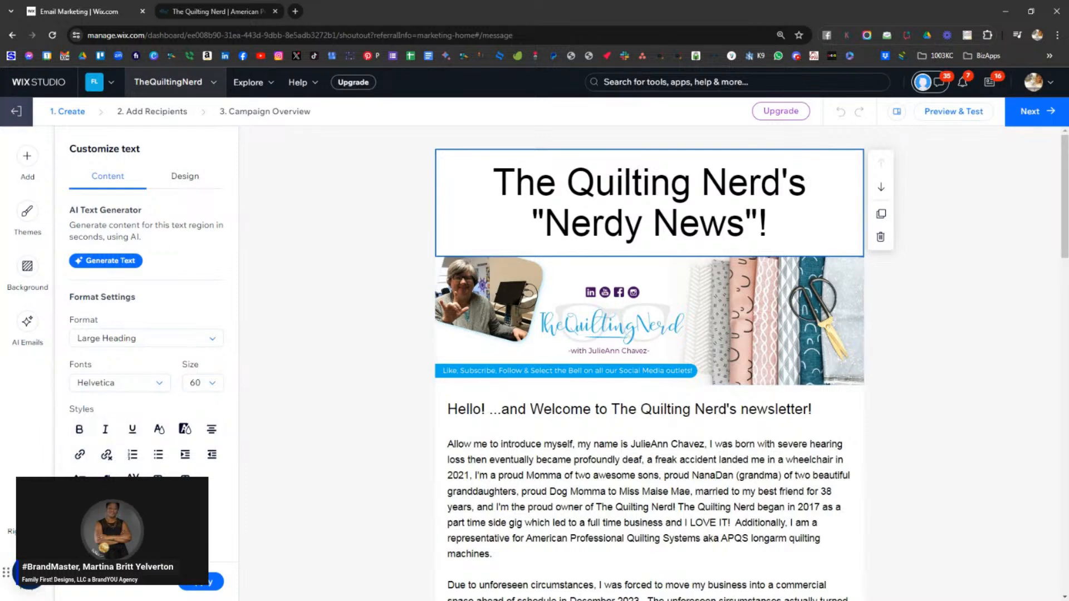
pyautogui.scroll(-1, 749, 267)
pyautogui.click(749, 267)
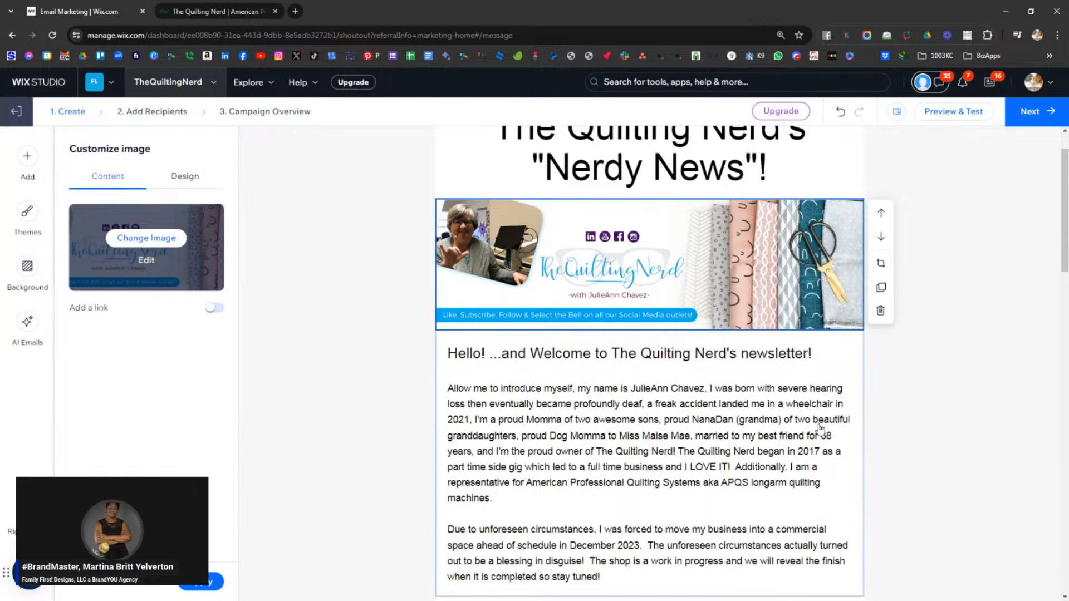
pyautogui.click(764, 429)
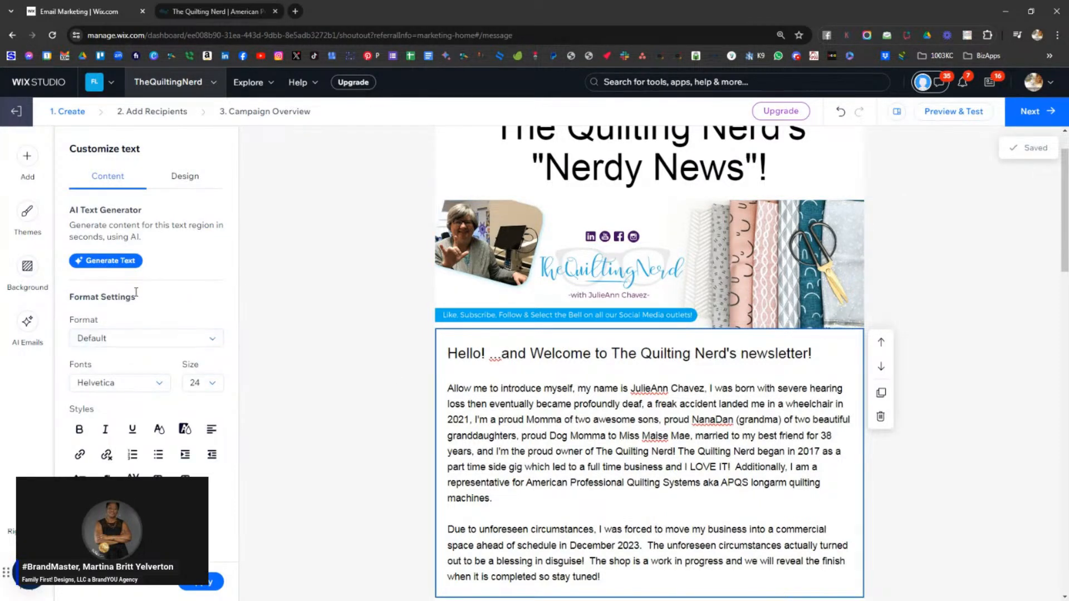
pyautogui.click(178, 179)
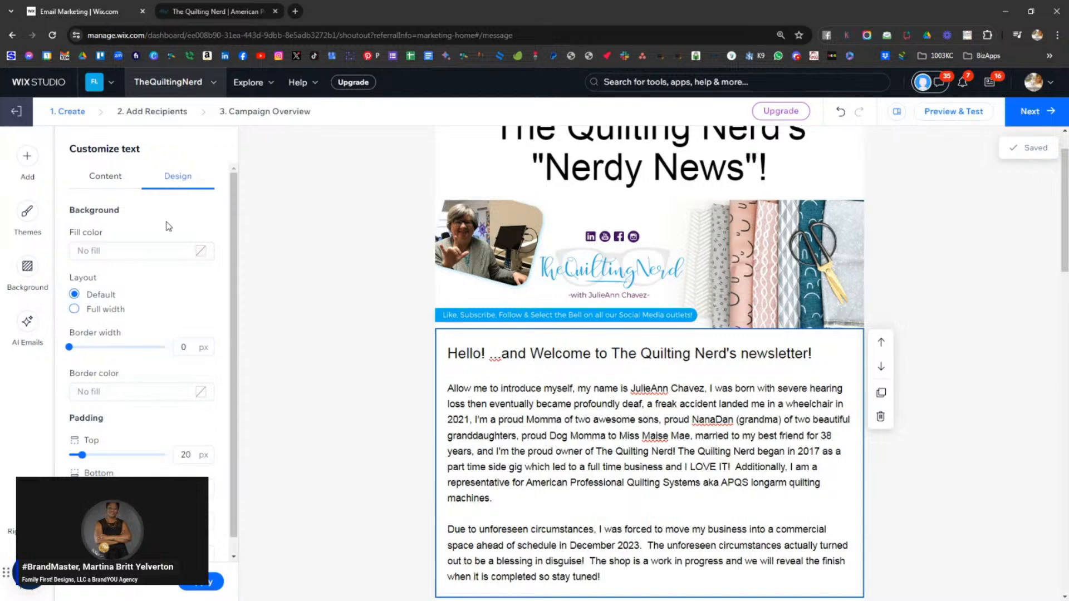
pyautogui.click(111, 179)
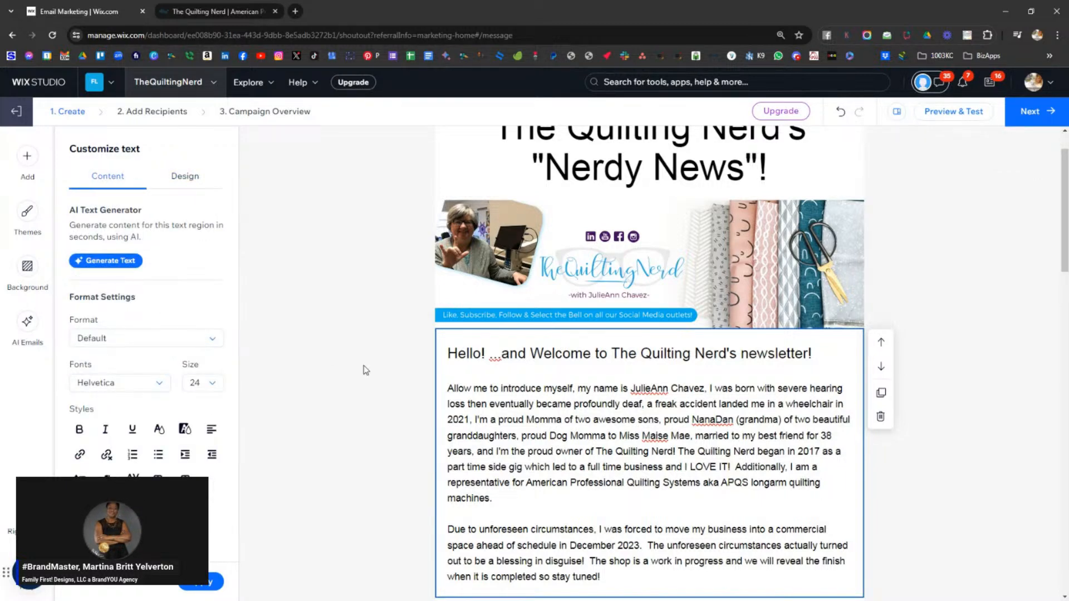
pyautogui.moveTo(482, 388); pyautogui.dragTo(567, 391)
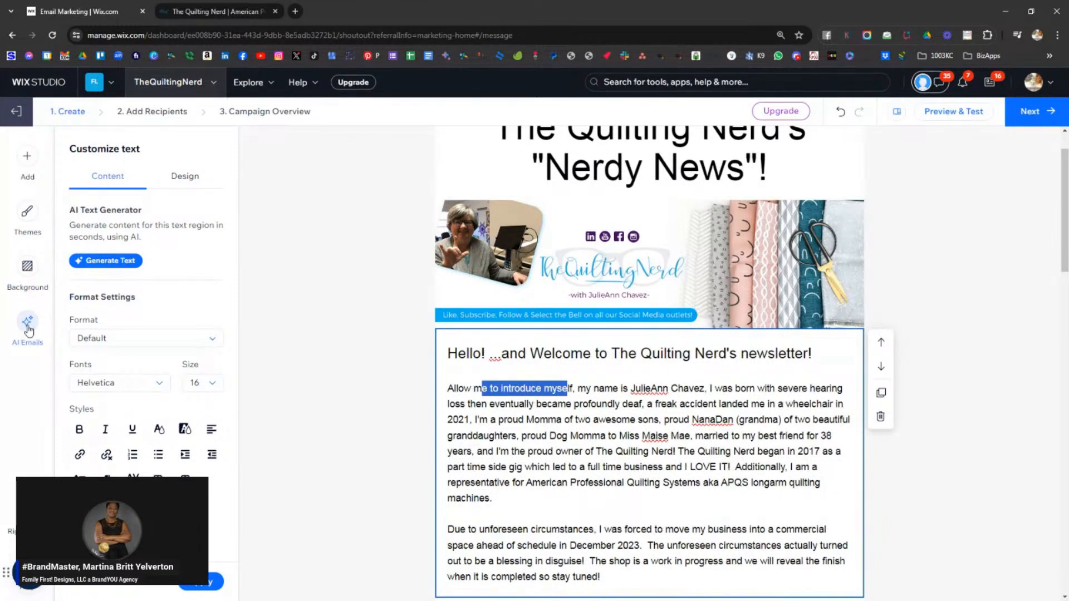
pyautogui.click(185, 176)
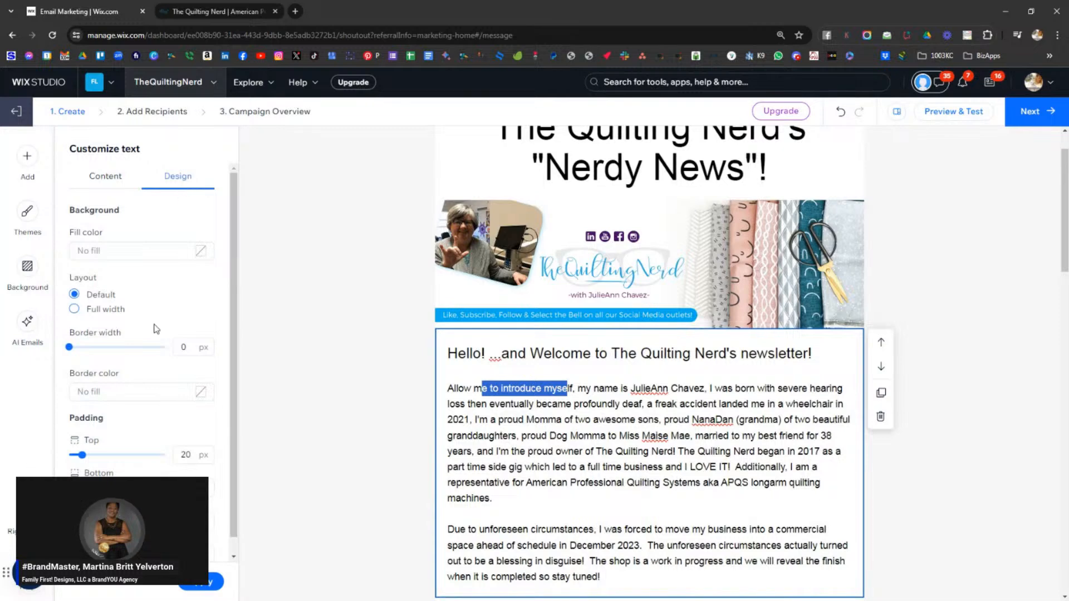
pyautogui.scroll(-1, 157, 348)
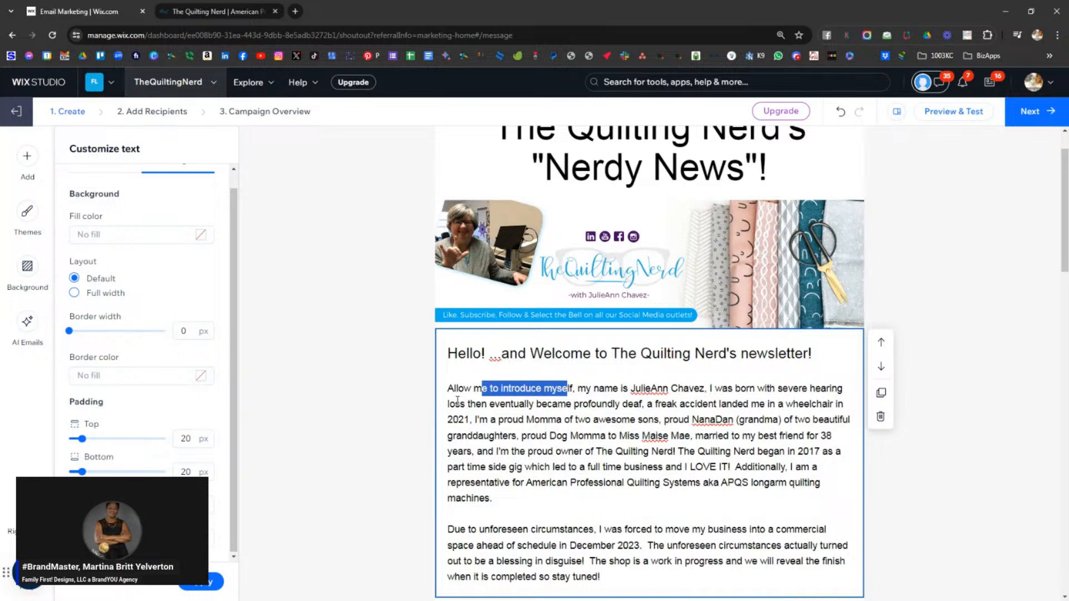
pyautogui.scroll(1, 120, 308)
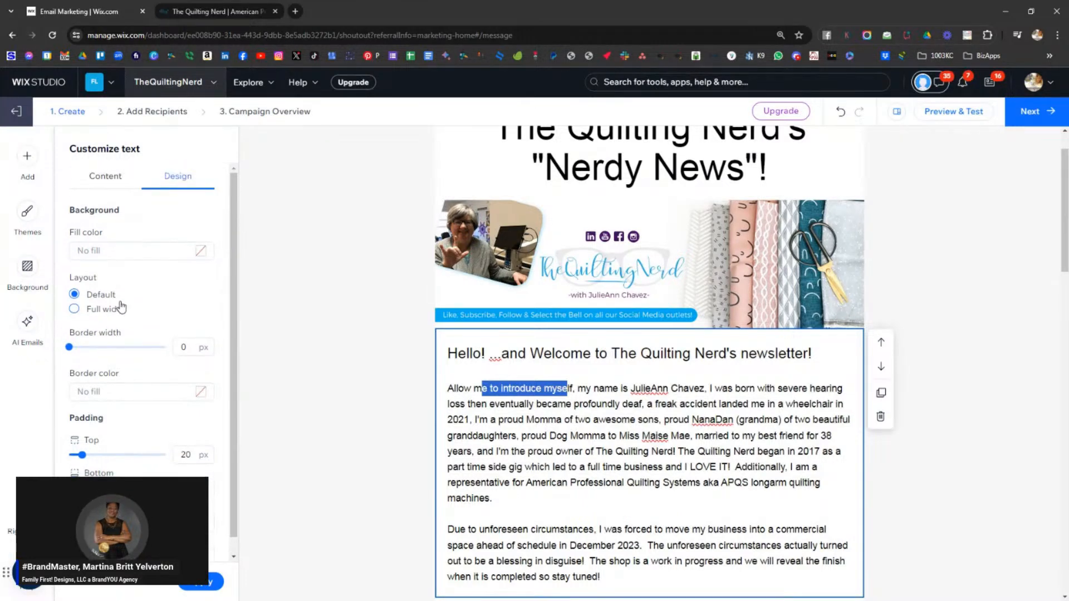
pyautogui.click(105, 177)
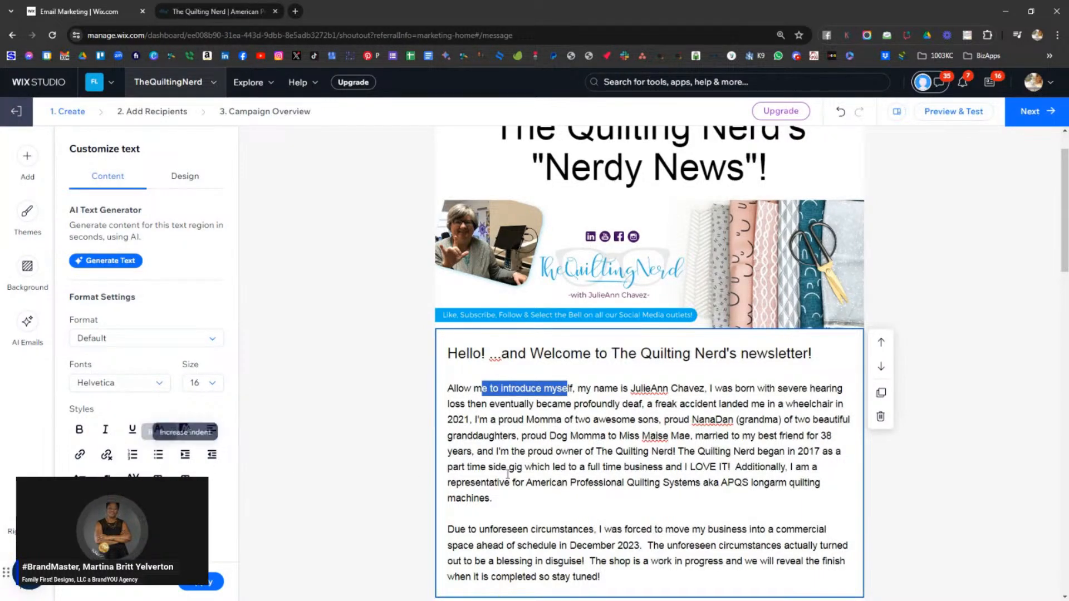
pyautogui.click(673, 466)
pyautogui.scroll(-2, 672, 460)
pyautogui.scroll(-5, 660, 448)
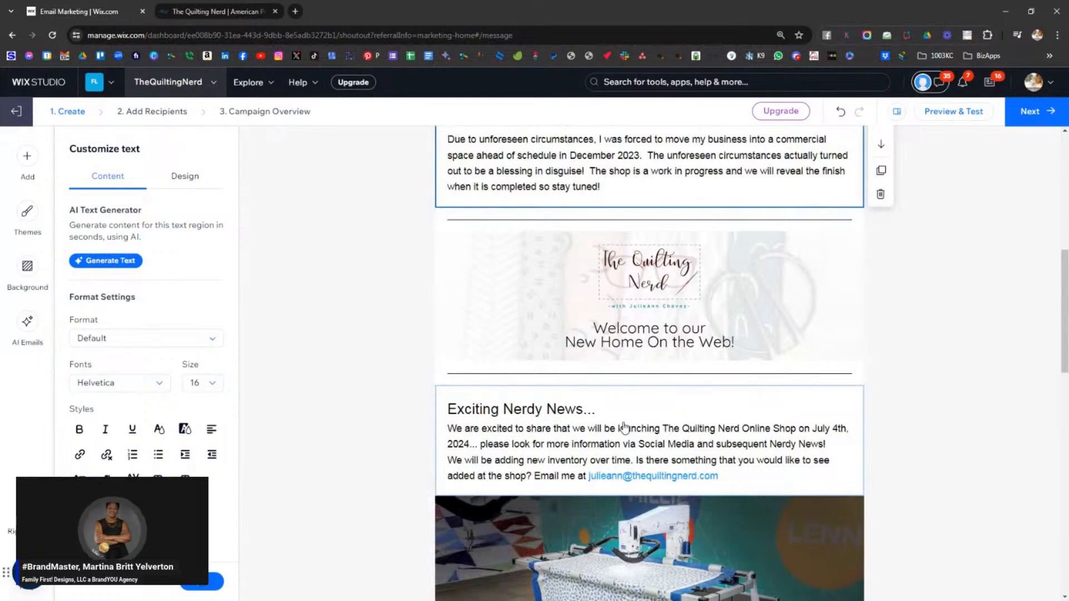
pyautogui.click(624, 427)
pyautogui.click(510, 430)
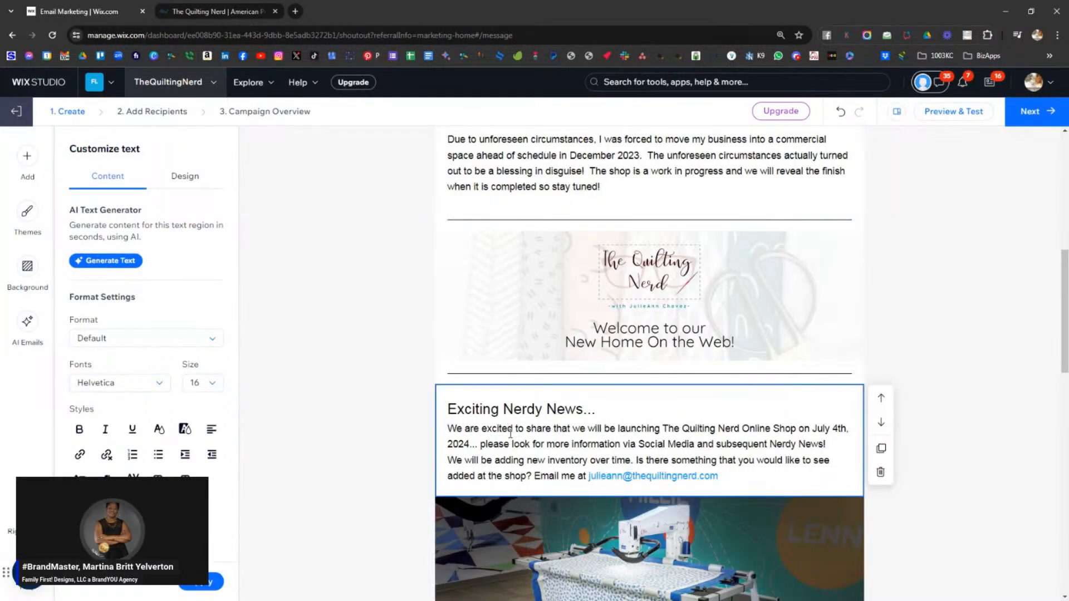
pyautogui.scroll(-4, 511, 432)
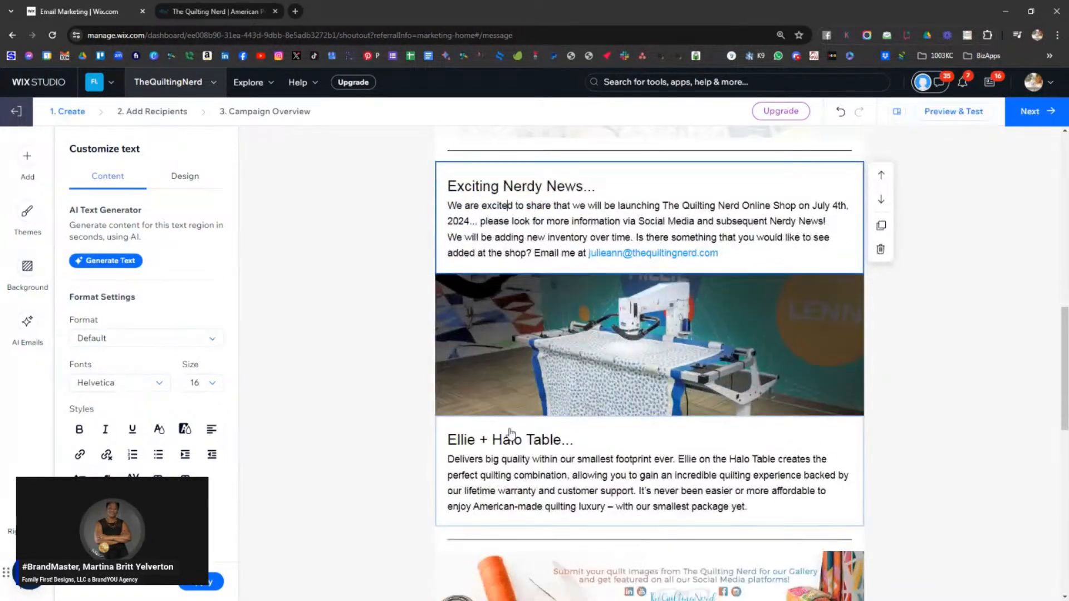
pyautogui.click(513, 350)
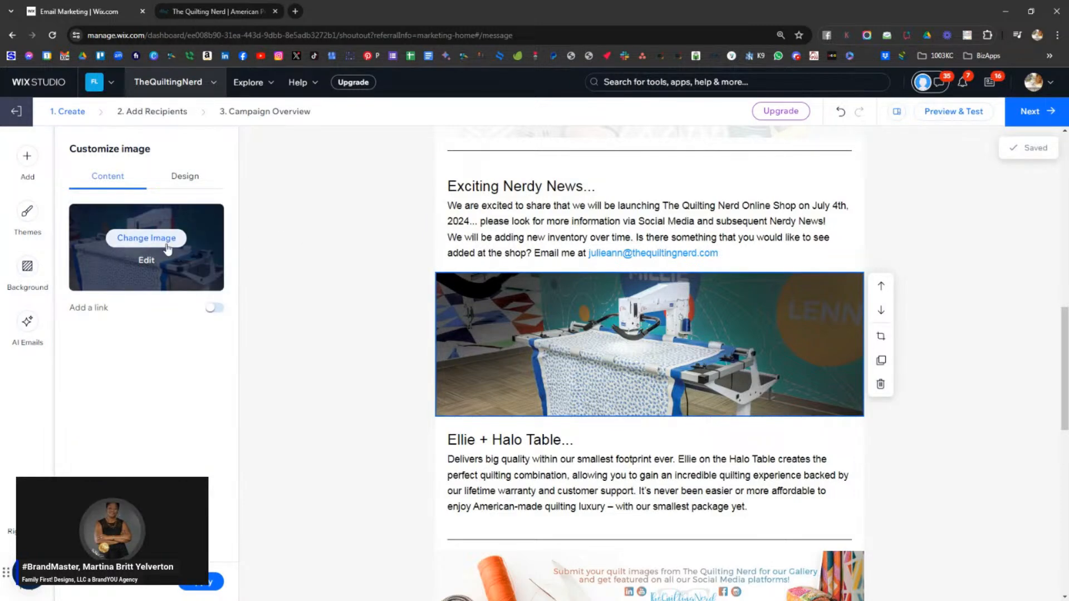
pyautogui.scroll(-4, 731, 345)
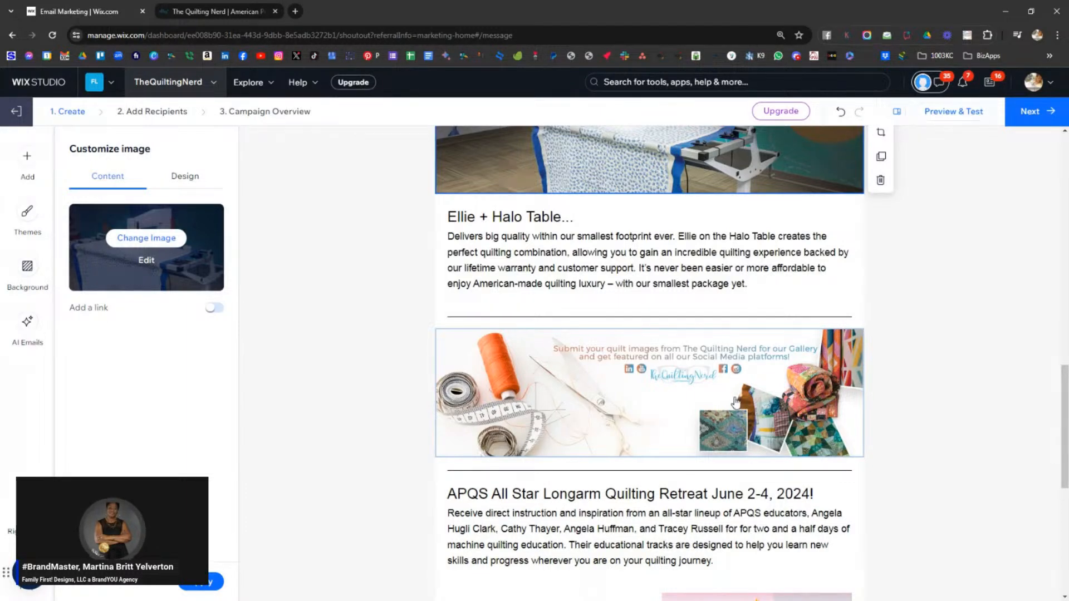
pyautogui.click(623, 284)
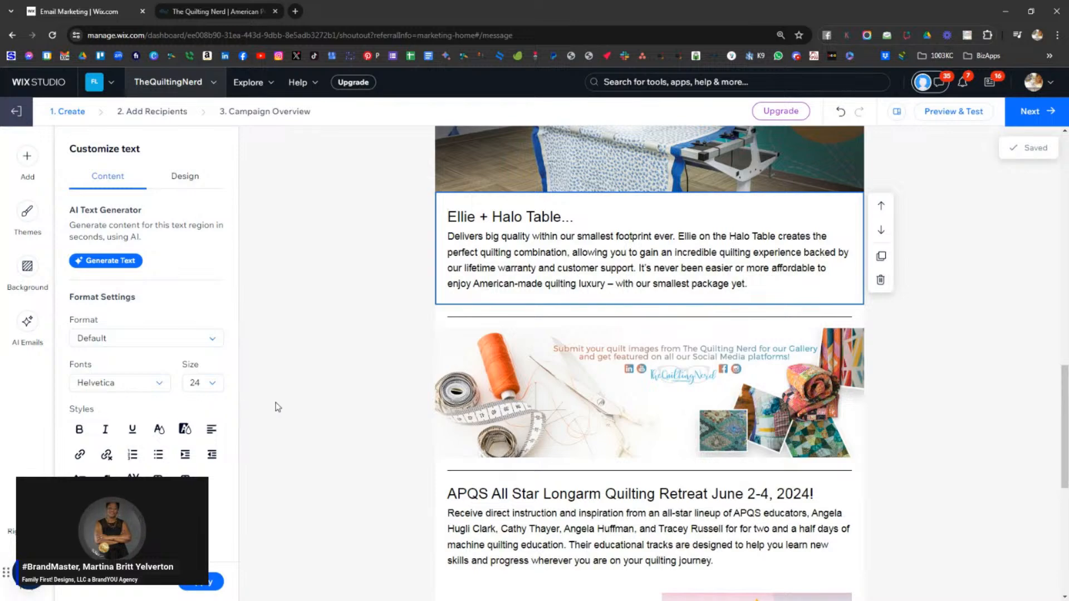
pyautogui.scroll(4, 732, 274)
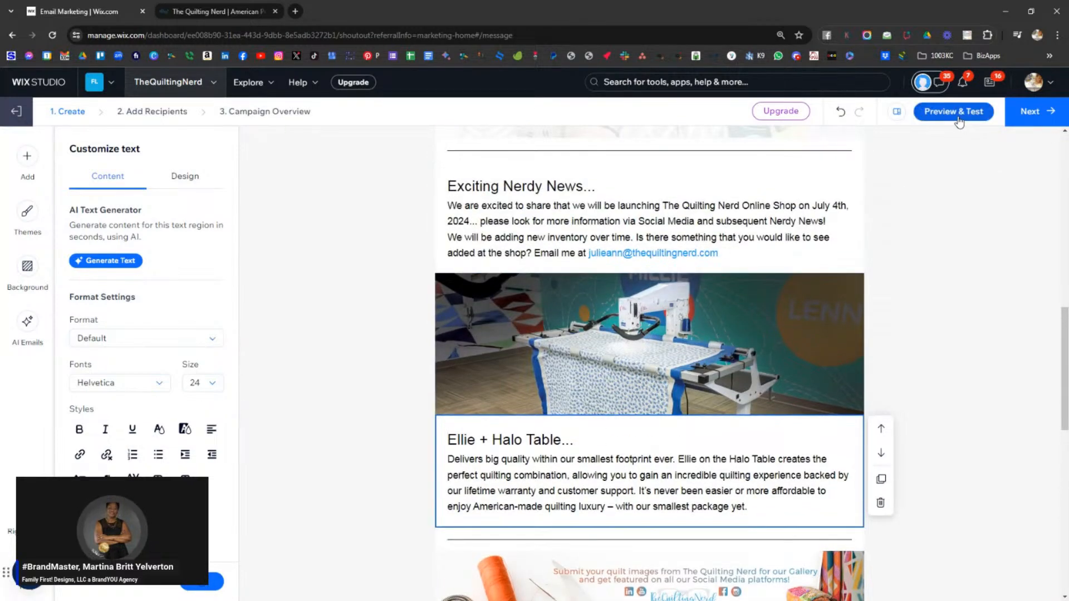
# - Preview the Nerdy News email, scrolling down to the footer and back to the top
pyautogui.click(953, 112)
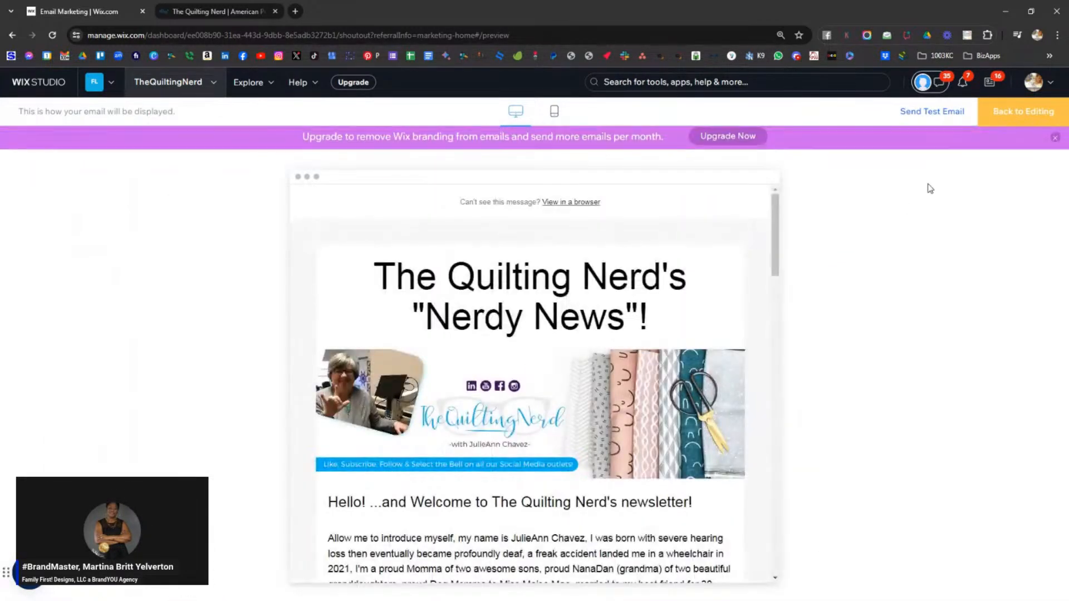
pyautogui.scroll(-1, 629, 269)
pyautogui.scroll(-9, 629, 269)
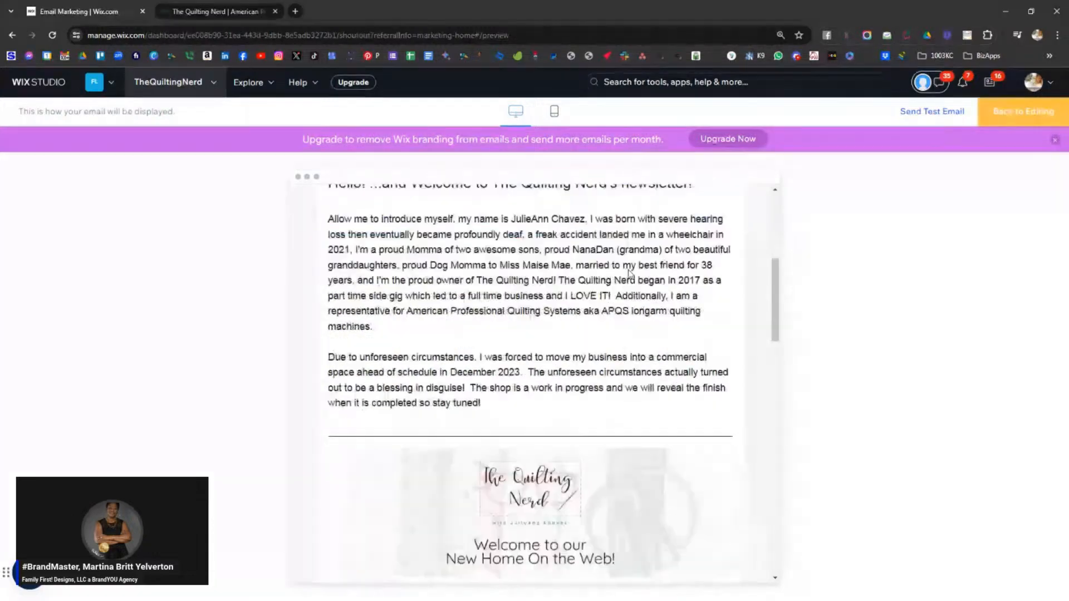
pyautogui.scroll(-15, 627, 272)
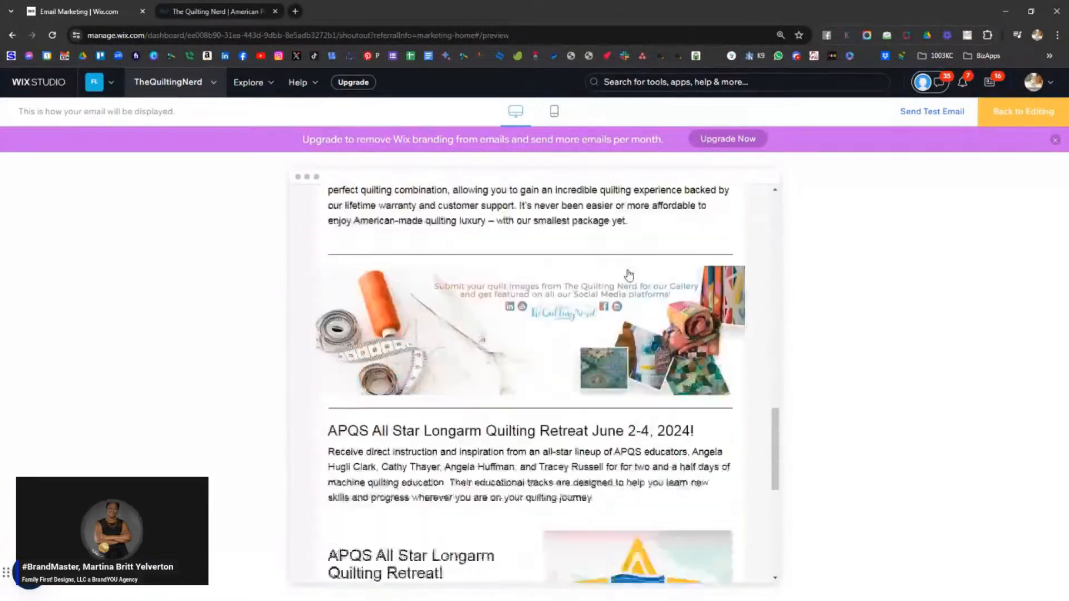
pyautogui.scroll(20, 629, 272)
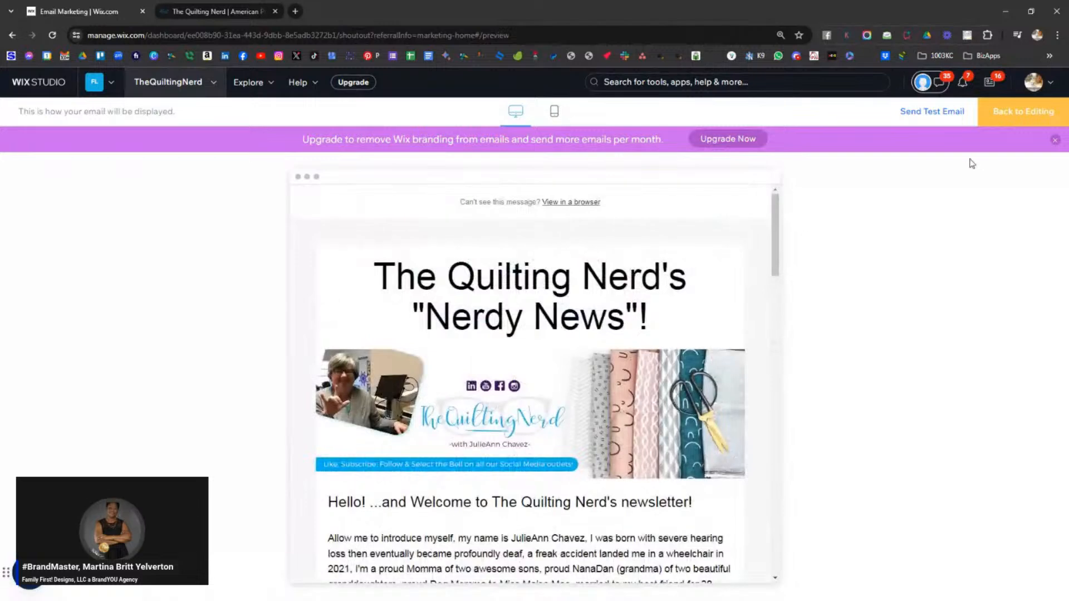
# - Start a test email to the reply-to address, appending the owner's name to the sender name
pyautogui.click(935, 117)
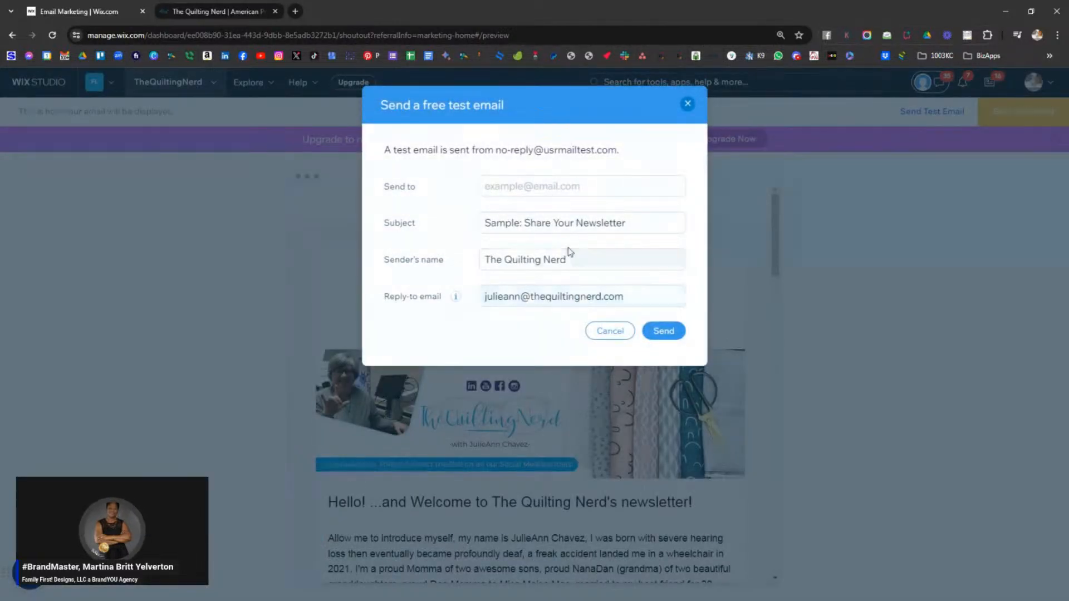
pyautogui.moveTo(641, 299); pyautogui.dragTo(468, 298)
pyautogui.hotkey('ctrl', 'c')
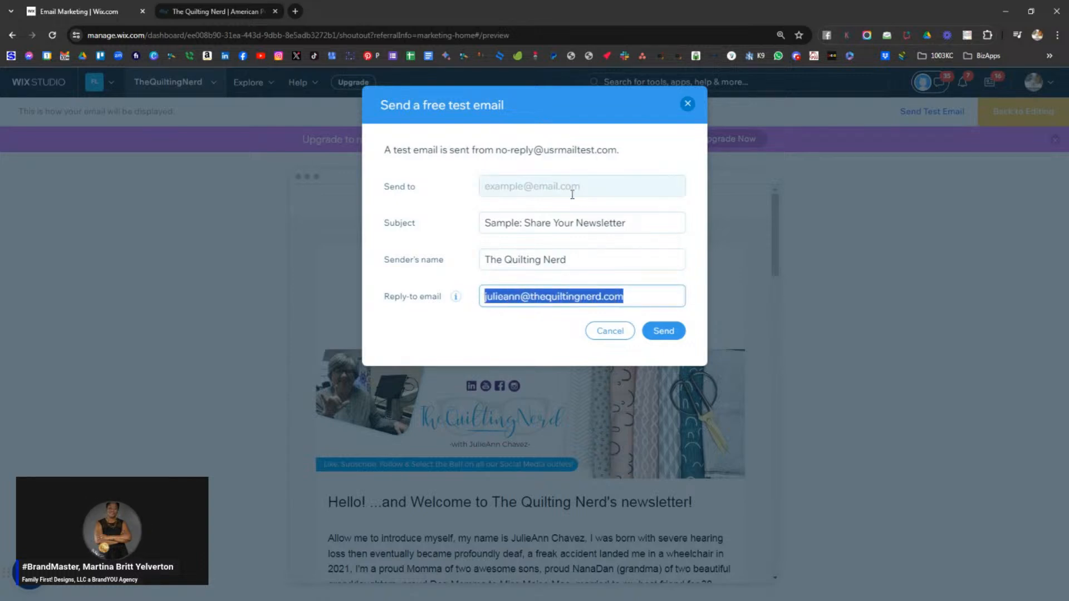
pyautogui.click(564, 184)
pyautogui.hotkey('ctrl', 'v')
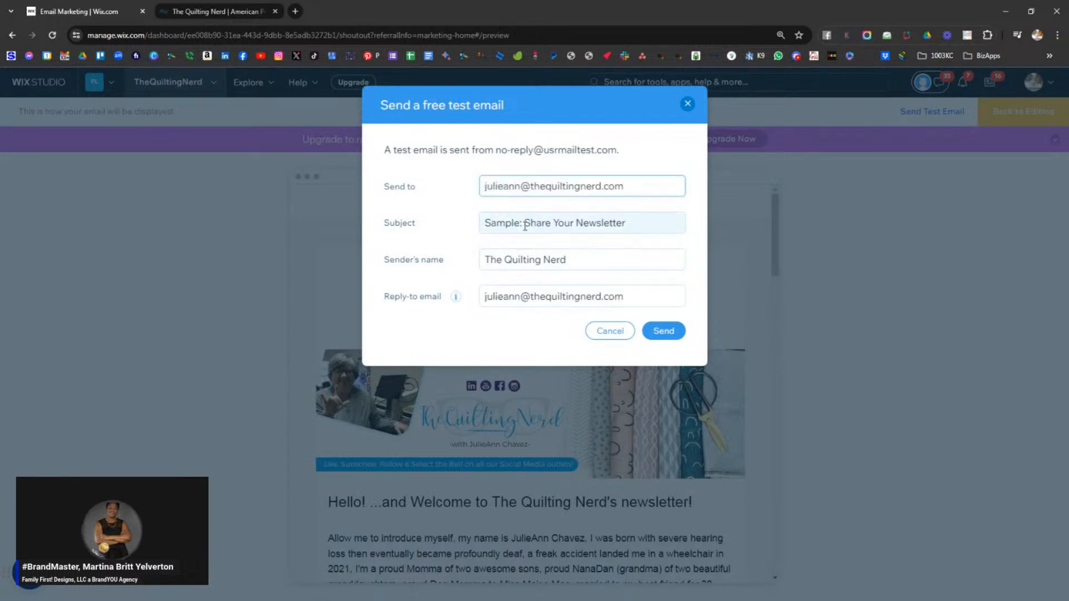
pyautogui.click(570, 260)
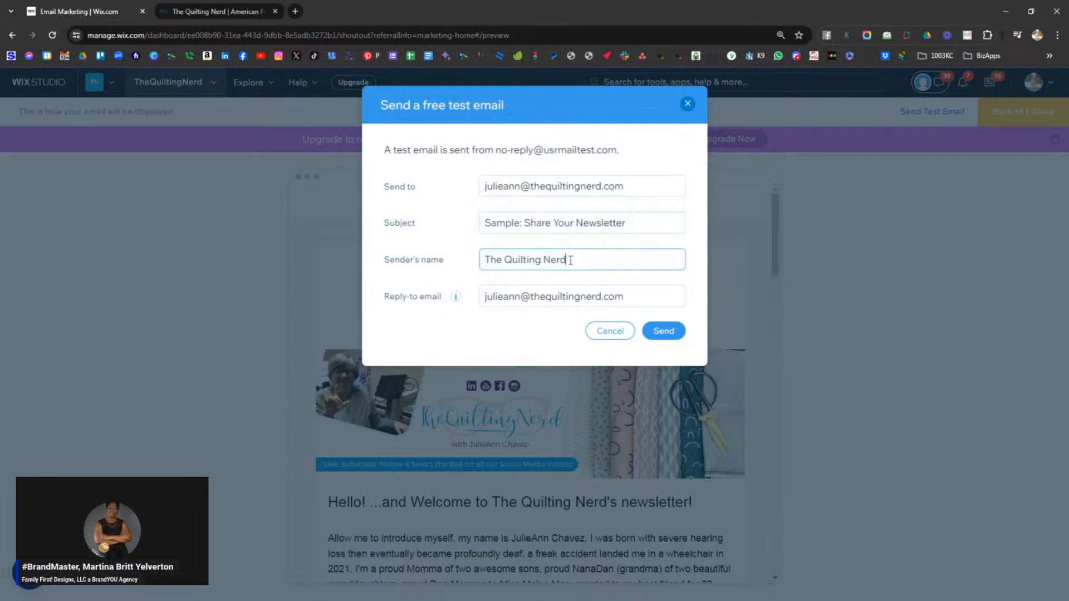
# - Change the subject to Your First "Nerdy News" Newsletter and send the test
pyautogui.moveTo(656, 226); pyautogui.dragTo(449, 221)
pyautogui.moveTo(552, 223); pyautogui.dragTo(451, 223)
pyautogui.press('BackSpace')
pyautogui.write('First Nerdy News"')
pyautogui.click(528, 222)
pyautogui.write('"')
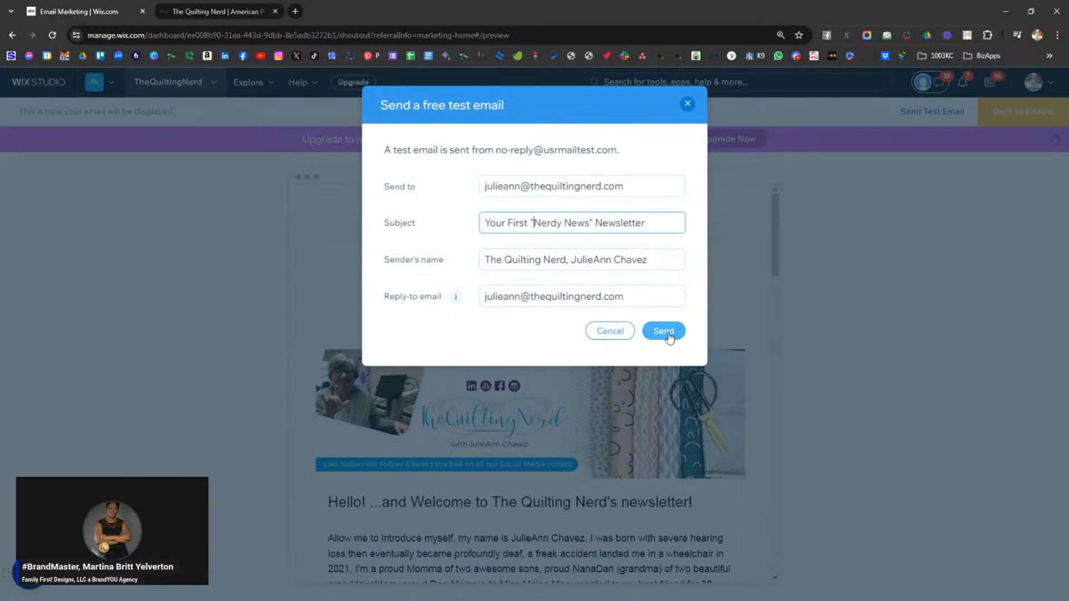
pyautogui.click(664, 332)
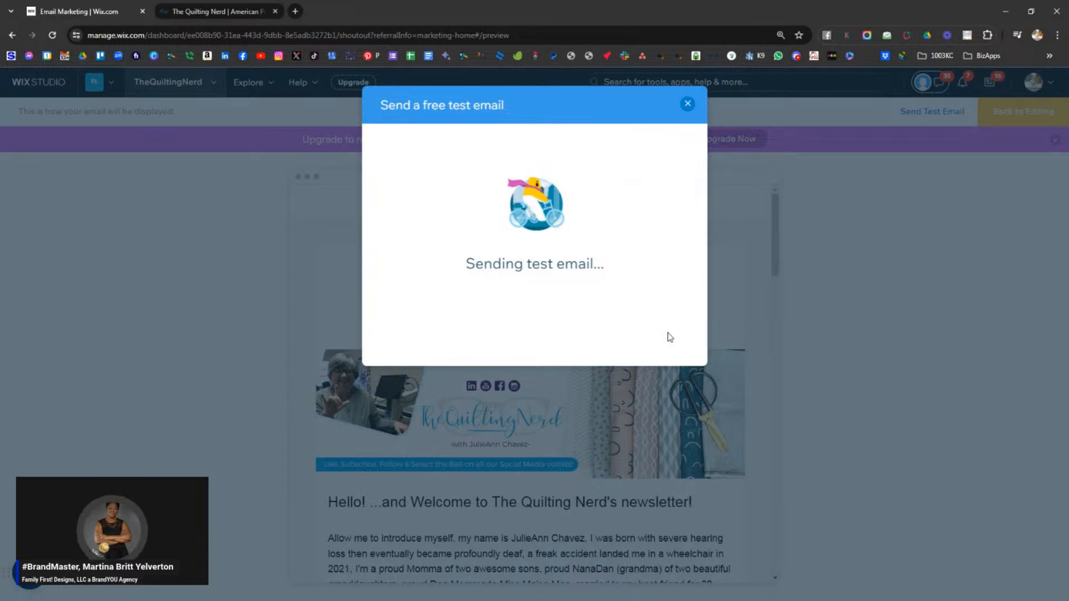
# - Dismiss the test-sent confirmation, scroll the preview, and return to editing the newsletter
pyautogui.click(540, 305)
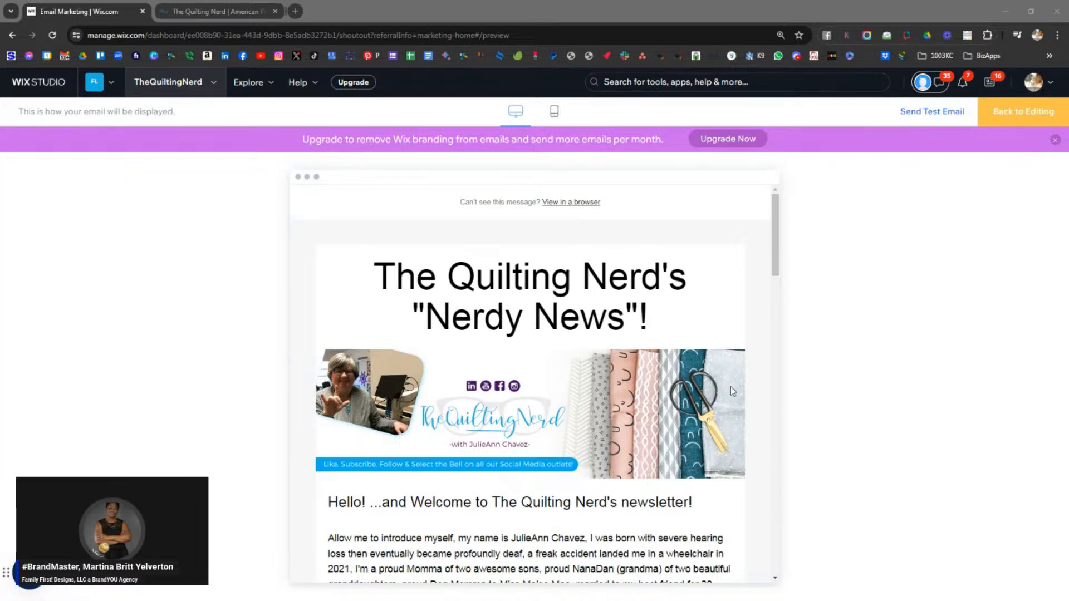
pyautogui.scroll(-3, 684, 373)
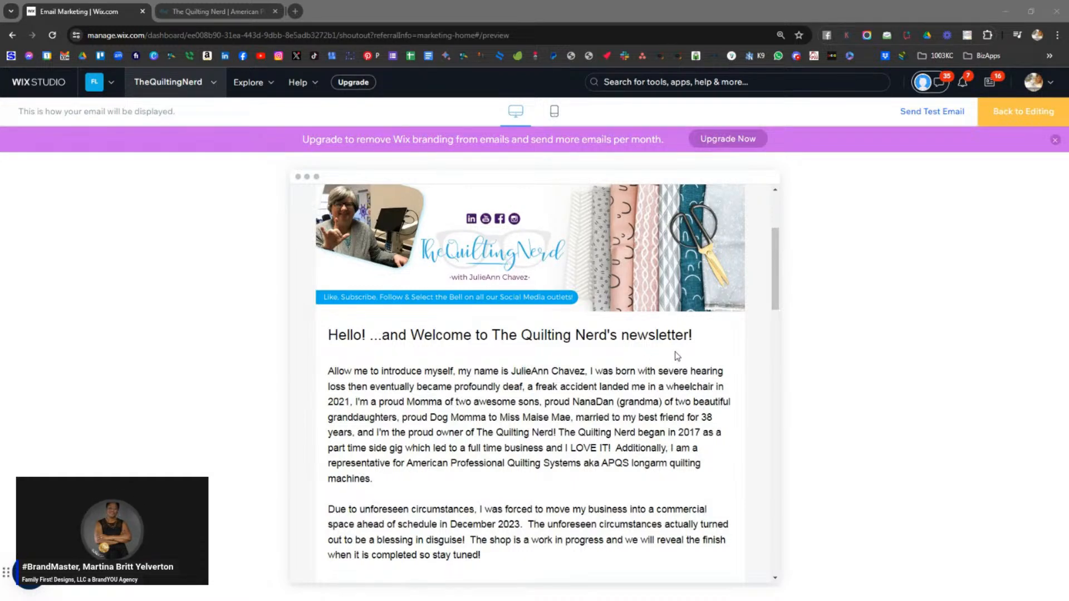
pyautogui.scroll(-7, 678, 355)
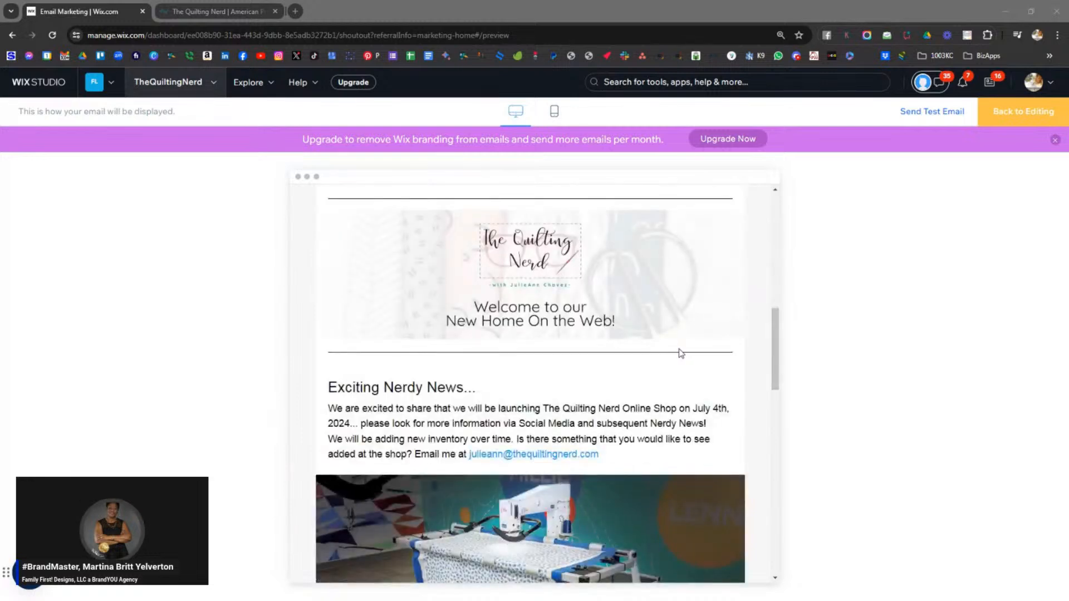
pyautogui.scroll(-1, 681, 353)
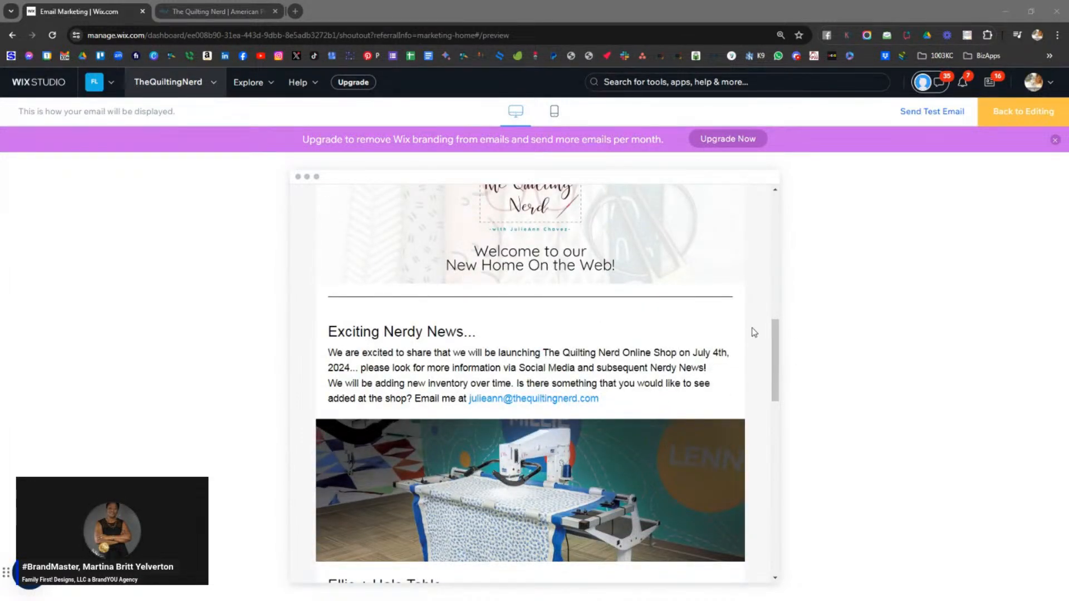
pyautogui.click(1027, 114)
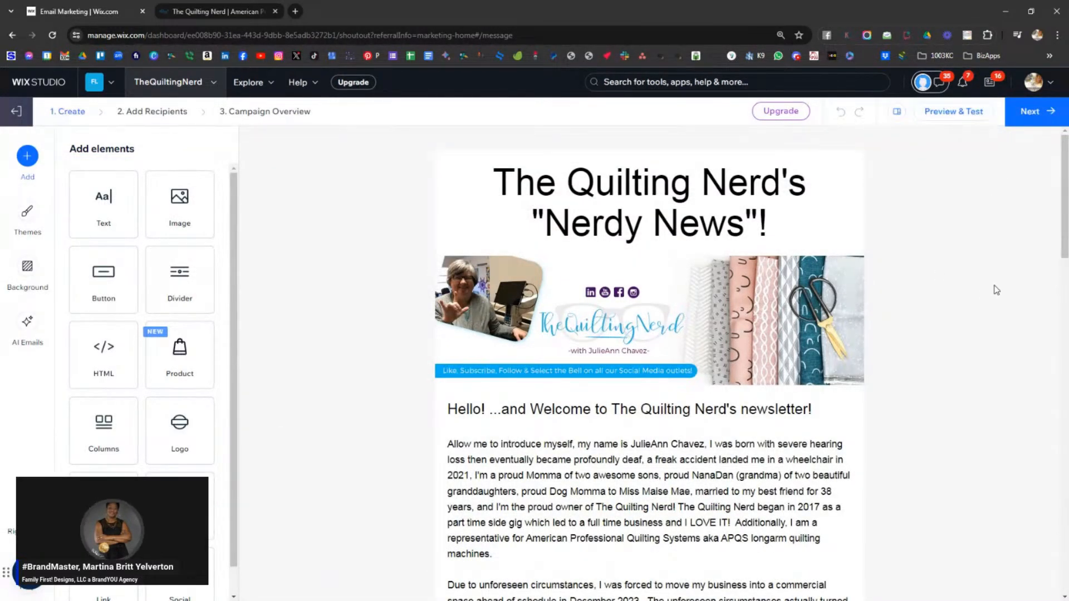
# - Load wix.com in the Quilting Nerd website tab
pyautogui.click(235, 16)
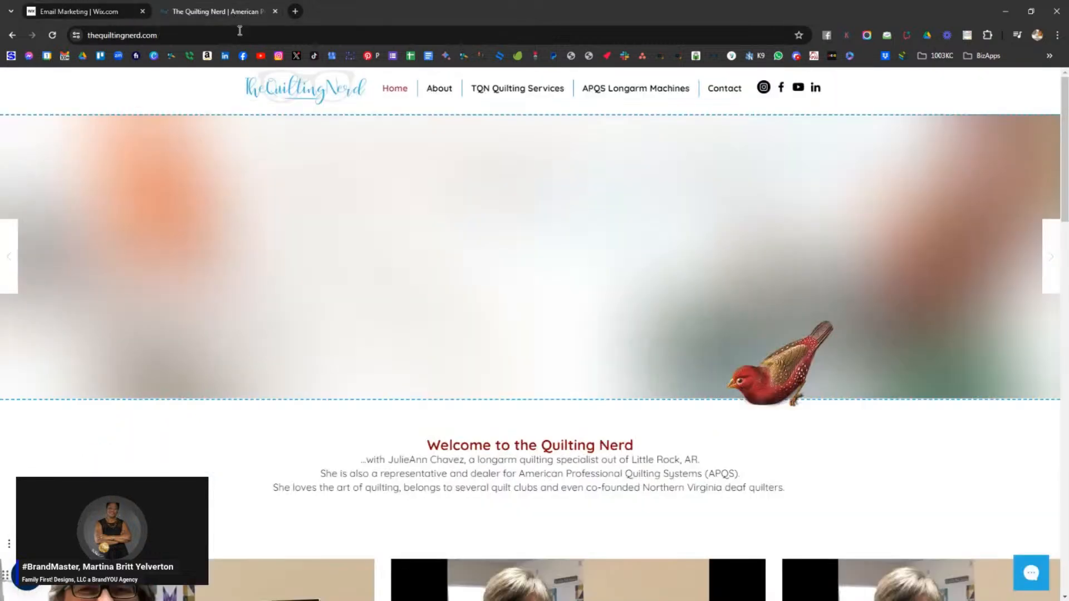
pyautogui.click(241, 32)
pyautogui.write('wi')
pyautogui.press('Return')
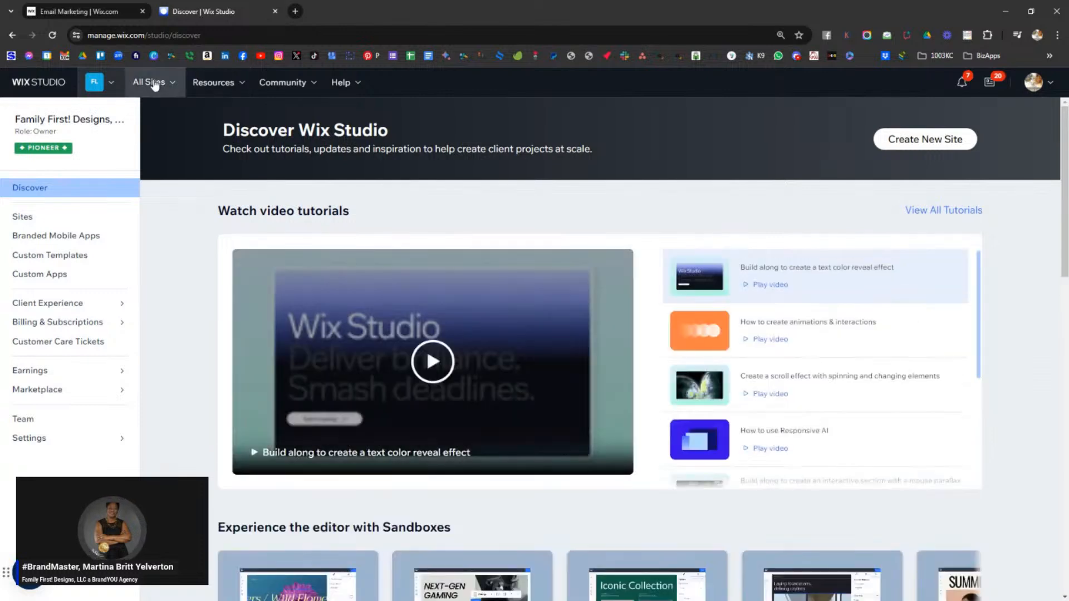
# - Choose TheQuiltingNerd from All Sites and go to its Email Marketing section
pyautogui.click(150, 82)
pyautogui.click(212, 169)
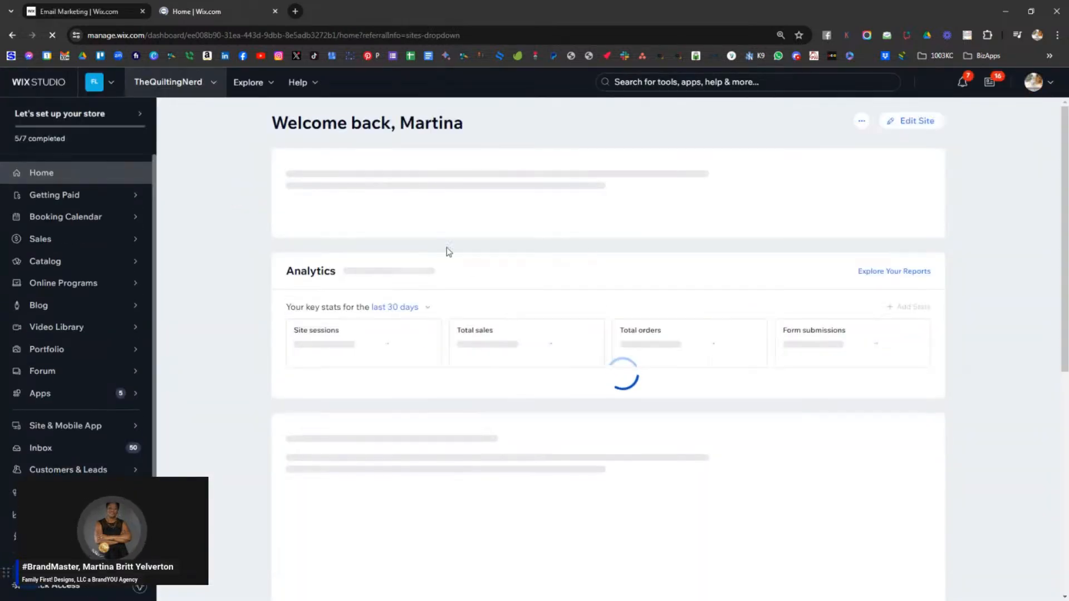
pyautogui.moveTo(84, 492)
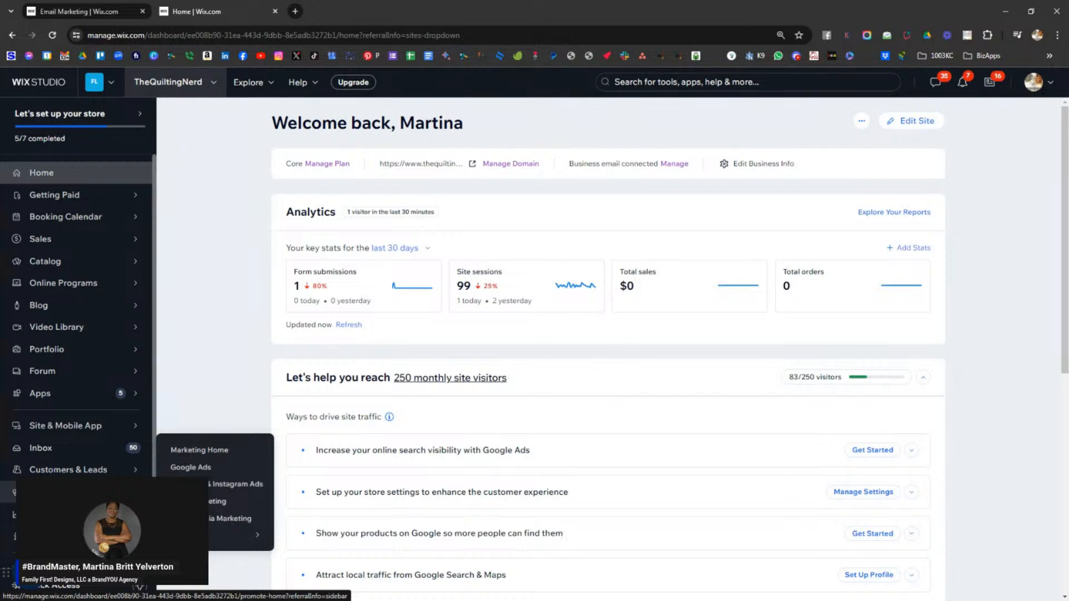
pyautogui.click(217, 503)
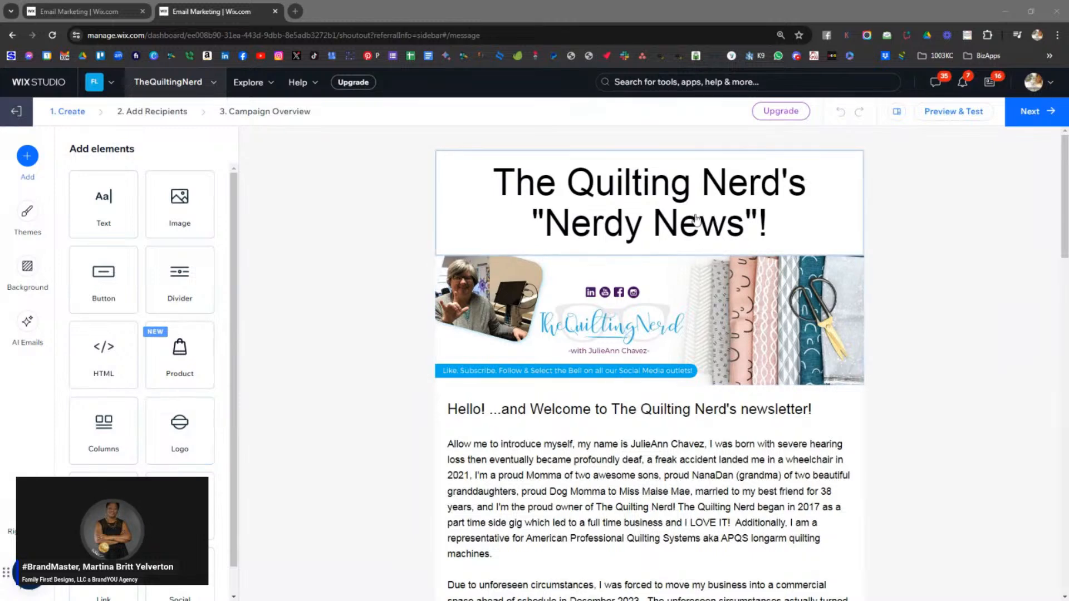
# - Select the words 'Nerdy News' in the newsletter's title heading (Helvetica, size 60)
pyautogui.click(674, 224)
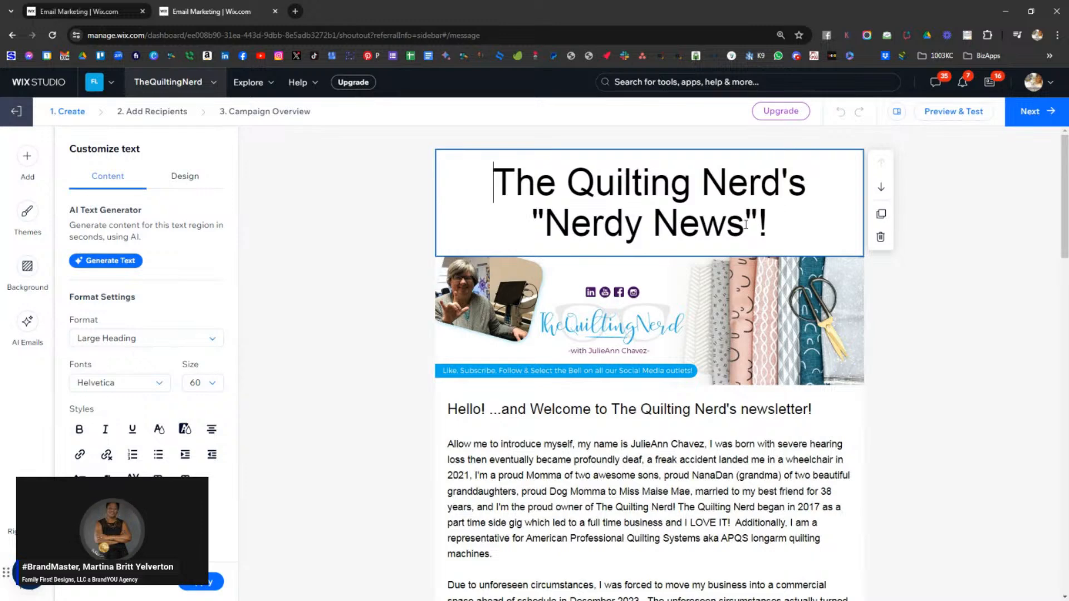
pyautogui.moveTo(746, 224); pyautogui.dragTo(557, 222)
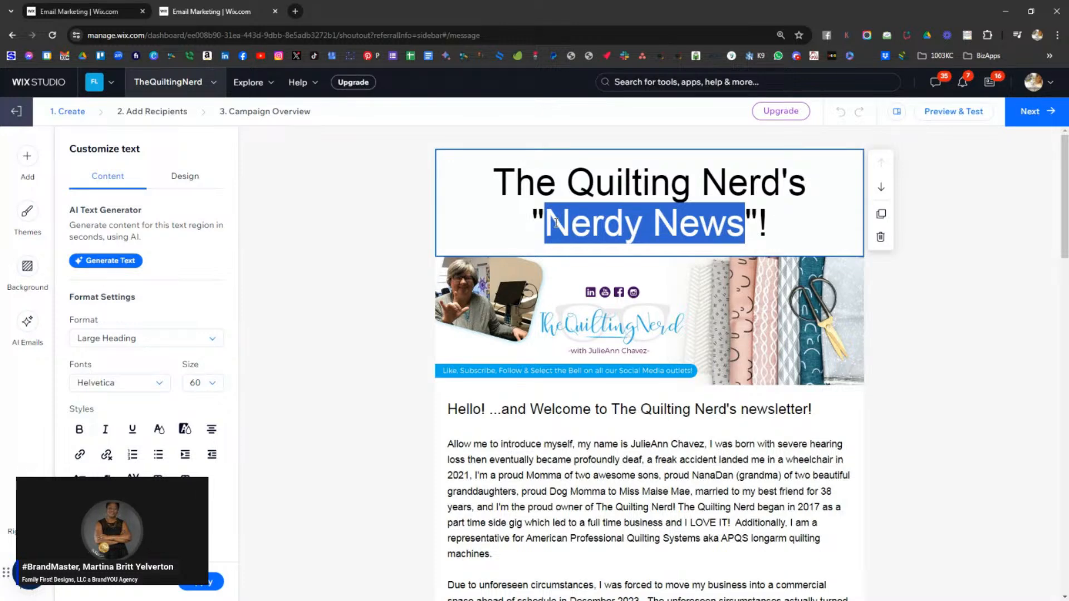
# - Search the page for 'Nerdy News' and replace it with 'Nerd Nuggets' in the title heading
pyautogui.hotkey('ctrl', 'f')
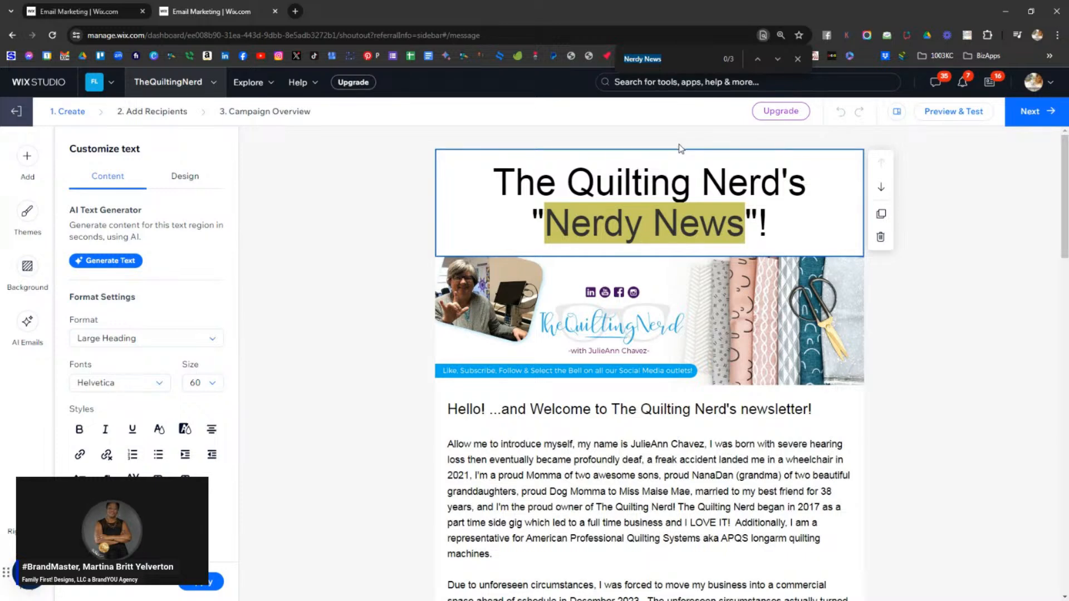
pyautogui.hotkey('alt', 'Tab')
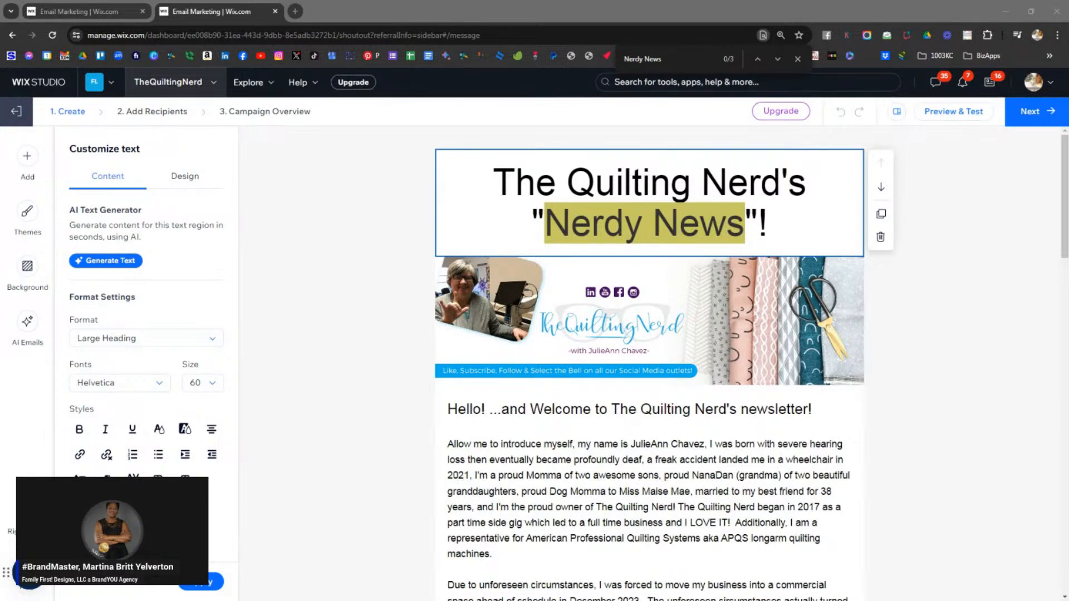
pyautogui.hotkey('alt', 'Tab')
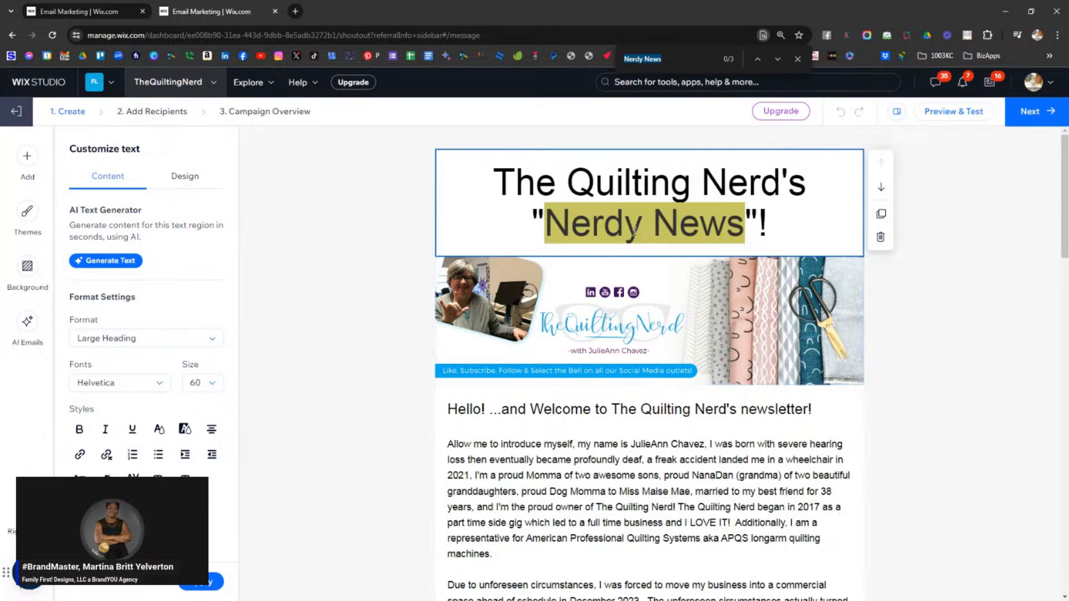
pyautogui.click(546, 223)
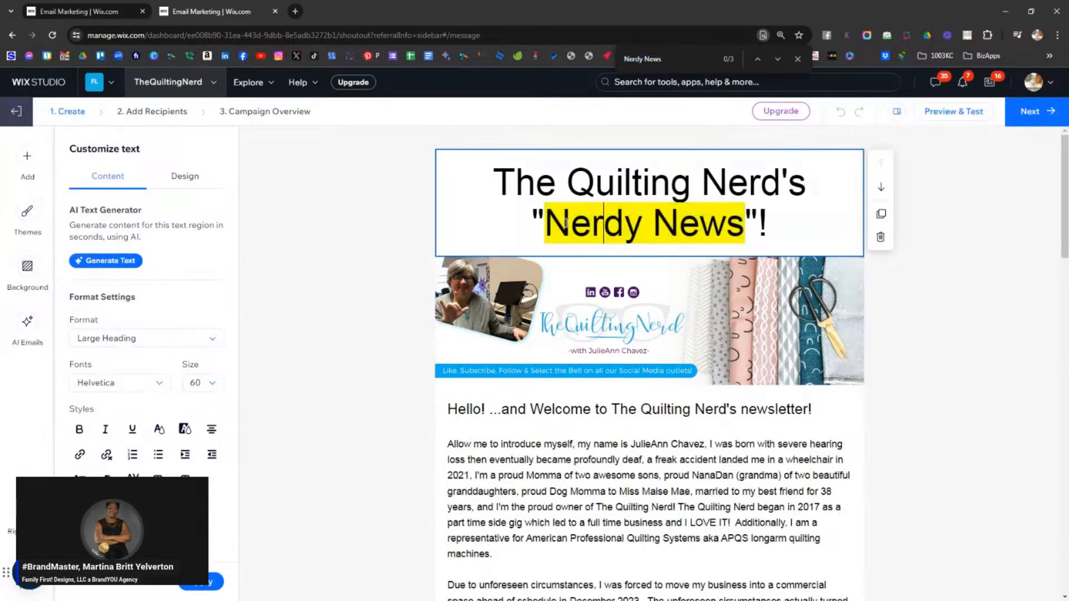
pyautogui.moveTo(546, 223); pyautogui.dragTo(741, 236)
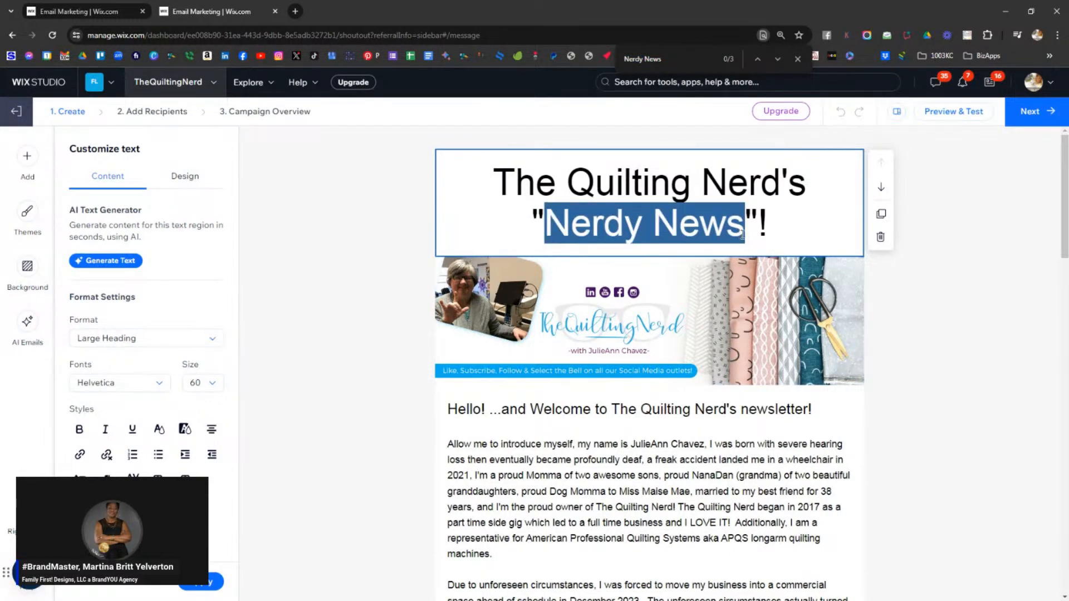
pyautogui.write('Nerd Nuggets')
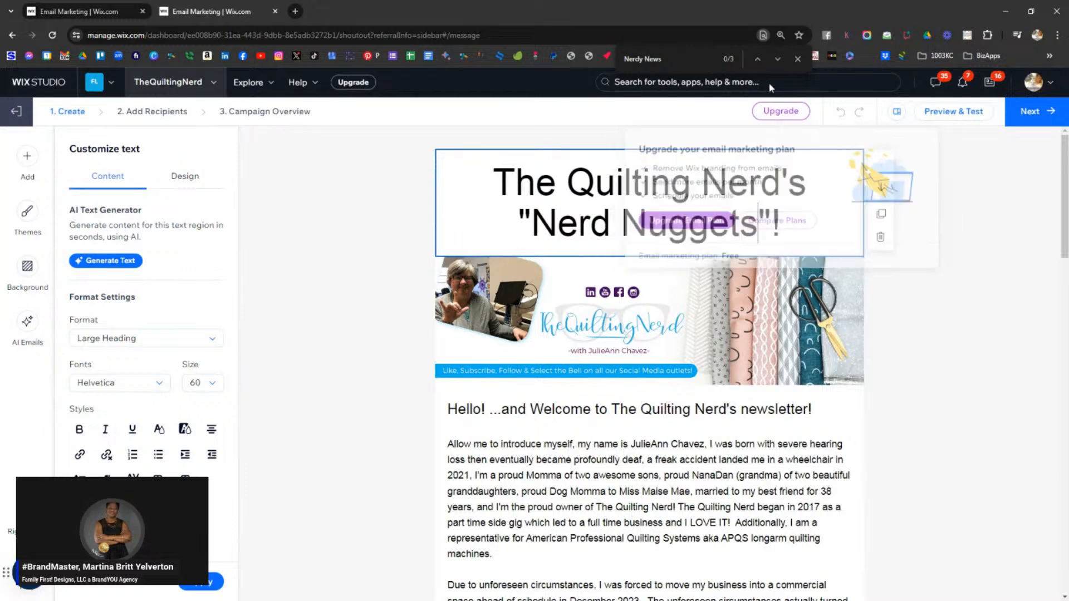
# - Change 'Nerdy News' to 'Nerd Nuggets' in the Exciting section heading
pyautogui.click(777, 59)
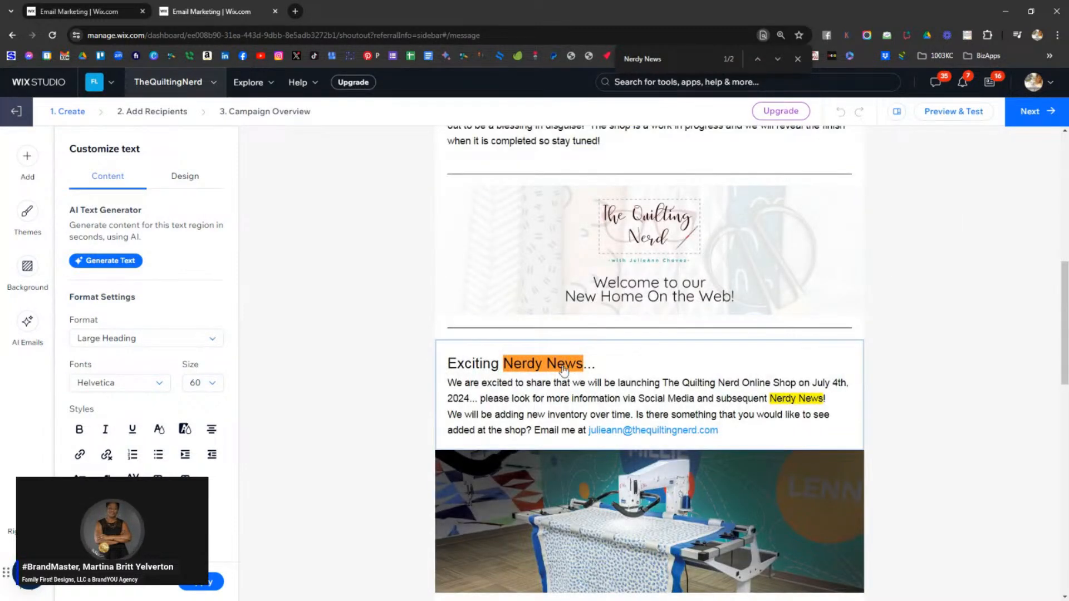
pyautogui.click(521, 363)
pyautogui.moveTo(505, 363); pyautogui.dragTo(591, 367)
pyautogui.write('Nerd Nuggets')
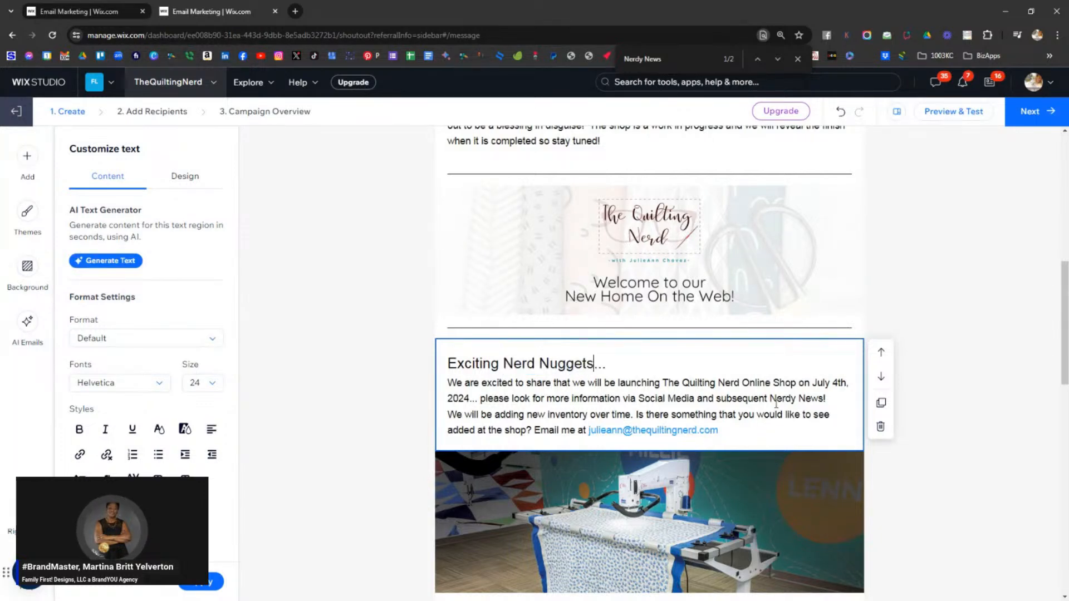
# - Replace the body paragraph's 'Nerdy News' with 'Nerd Nuggets', confirm no matches remain, and close the search
pyautogui.click(778, 59)
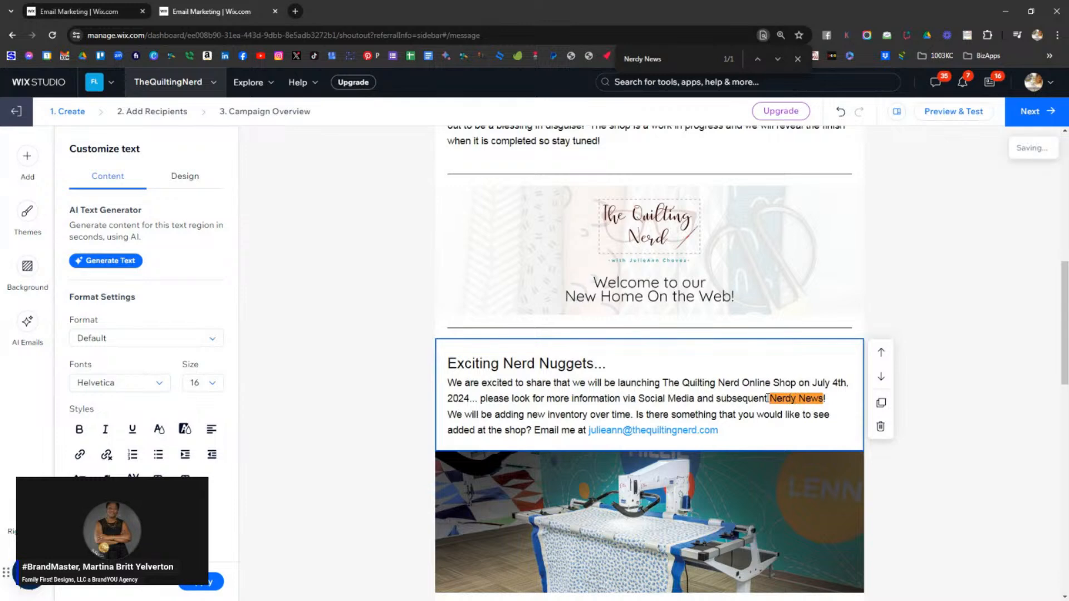
pyautogui.moveTo(771, 398); pyautogui.dragTo(825, 398)
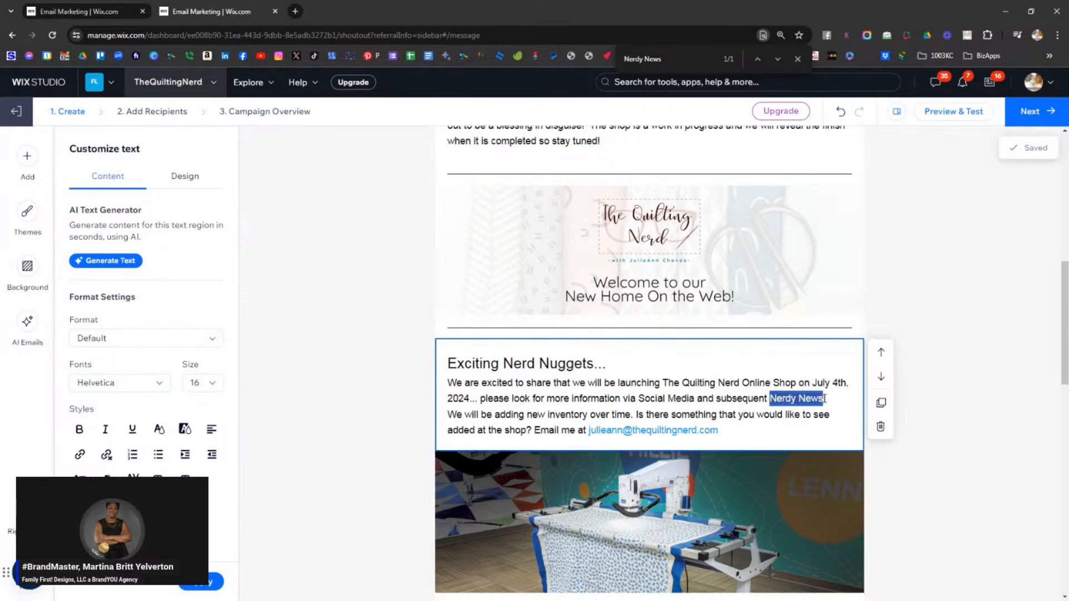
pyautogui.write('Nerd Nuggets')
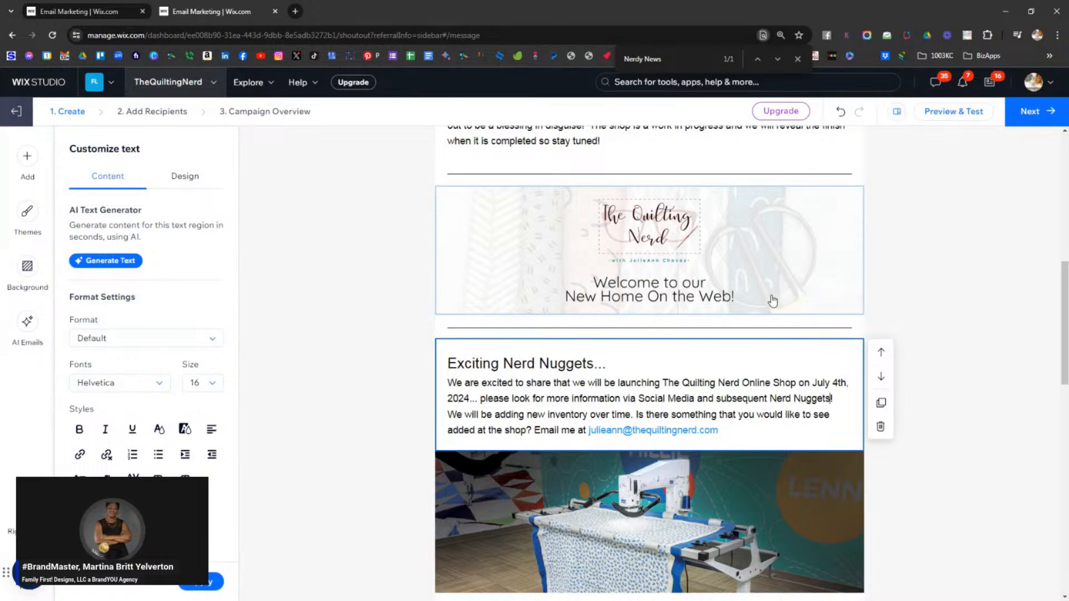
pyautogui.click(778, 59)
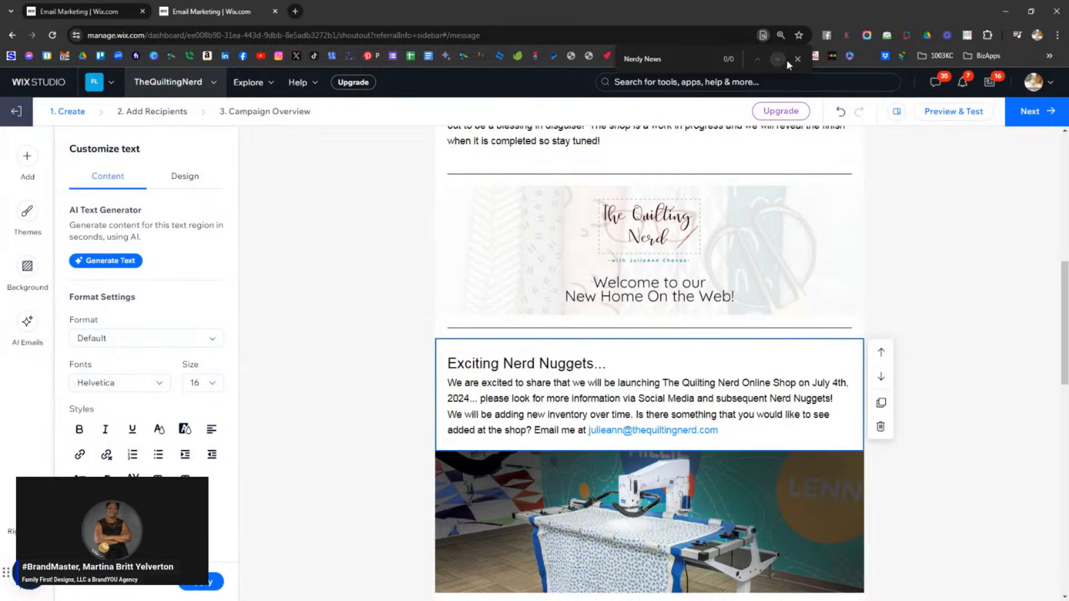
pyautogui.click(797, 59)
pyautogui.scroll(10, 572, 240)
pyautogui.click(572, 241)
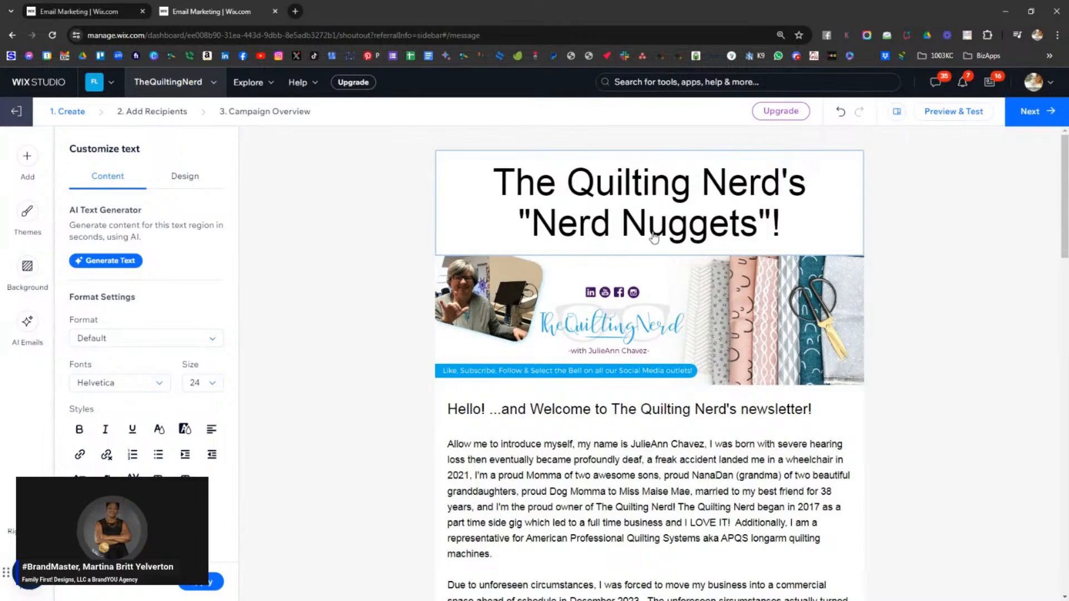
# - Review the Nerd Nuggets edits through the email, then advance to the Add Recipients step
pyautogui.scroll(-3, 747, 332)
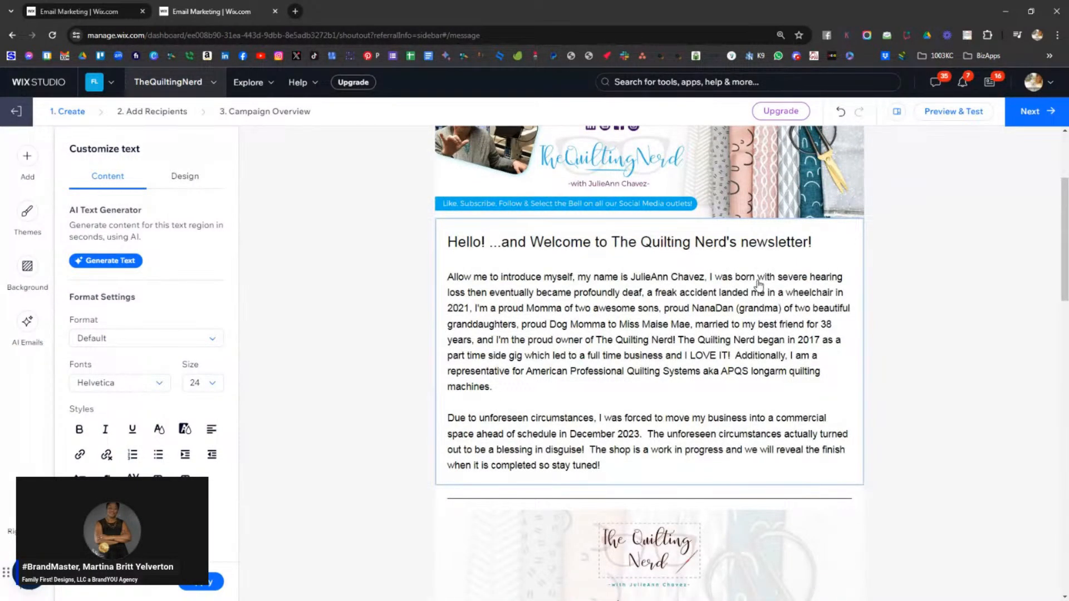
pyautogui.scroll(-5, 741, 317)
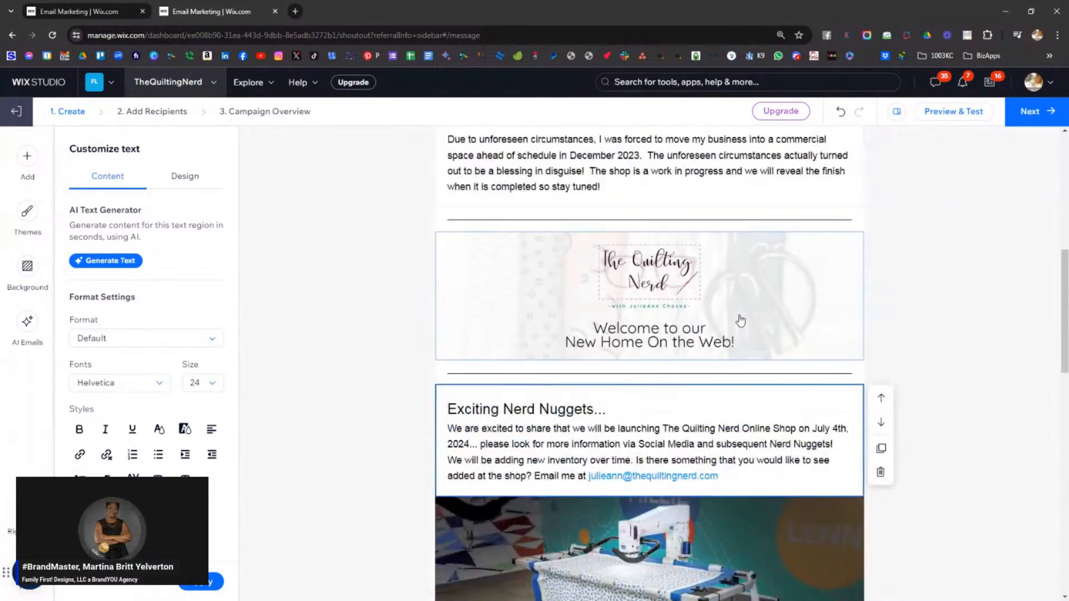
pyautogui.click(532, 413)
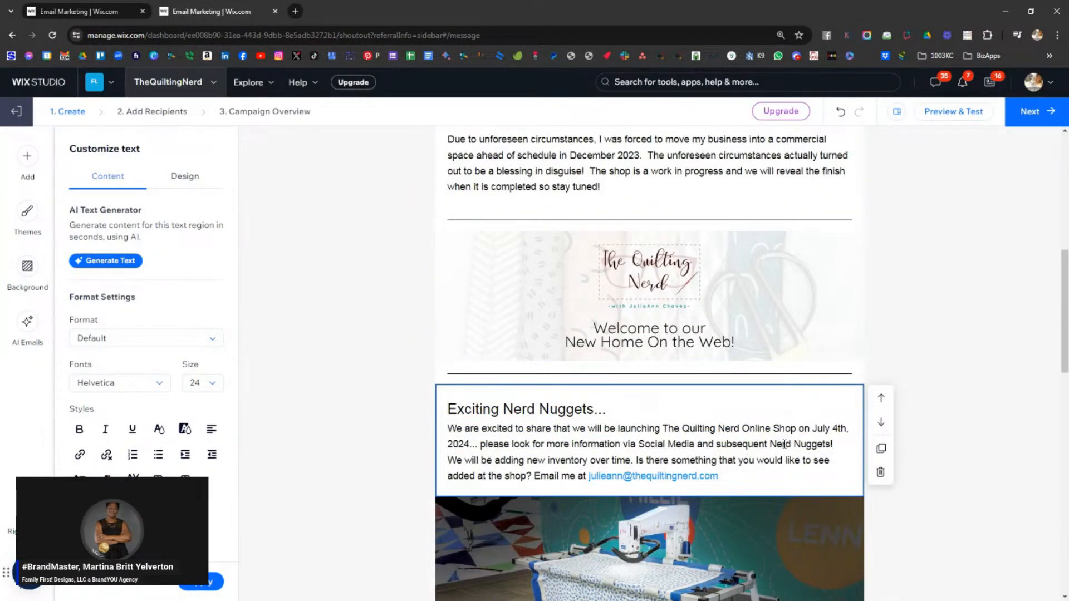
pyautogui.scroll(-6, 779, 446)
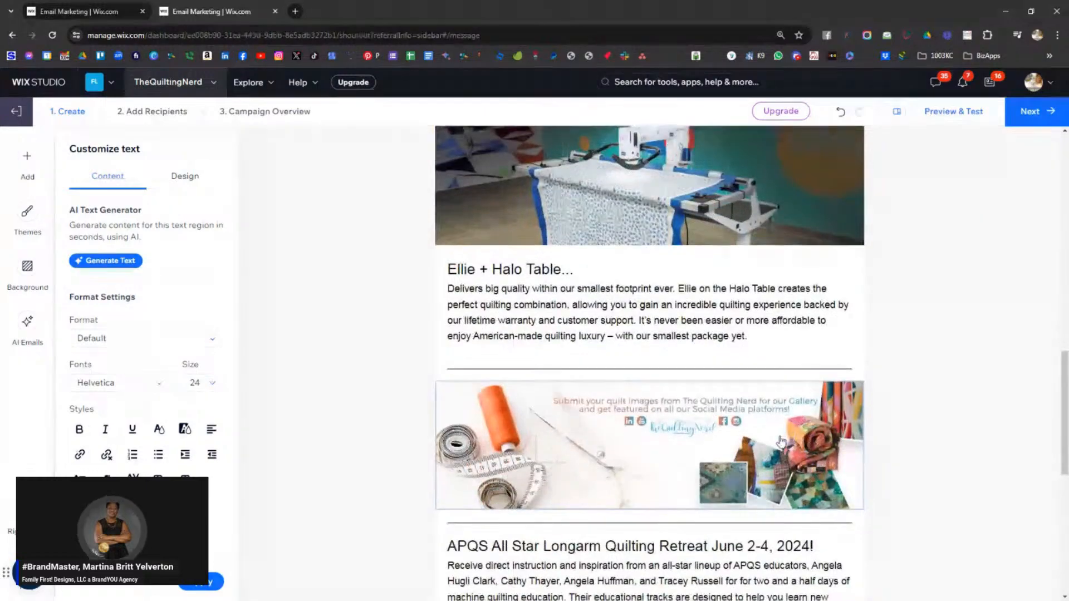
pyautogui.scroll(-5, 786, 443)
pyautogui.scroll(3, 782, 437)
pyautogui.scroll(12, 782, 437)
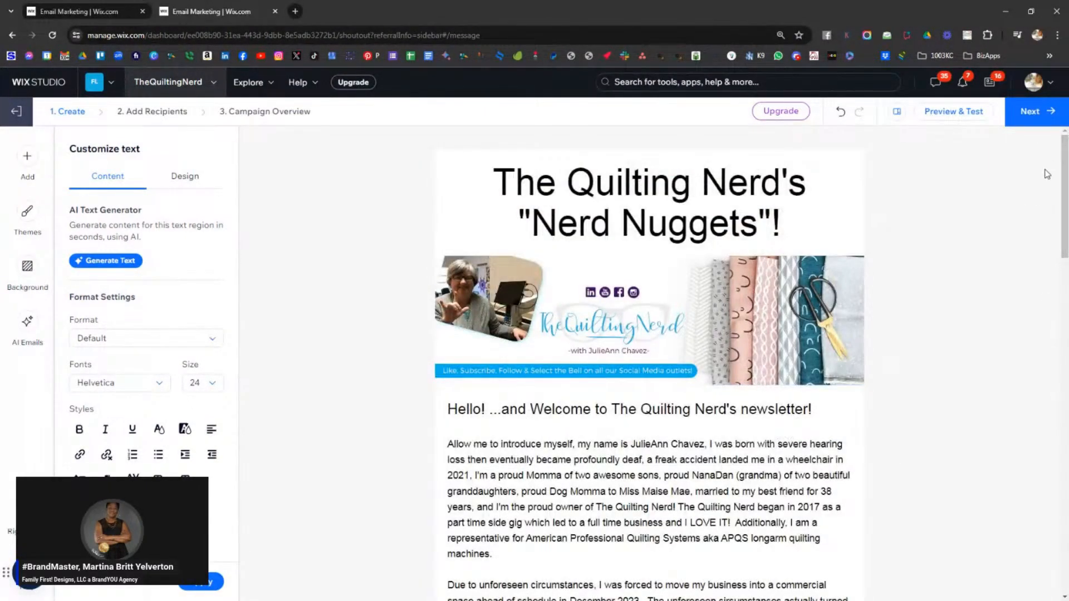
pyautogui.click(1028, 112)
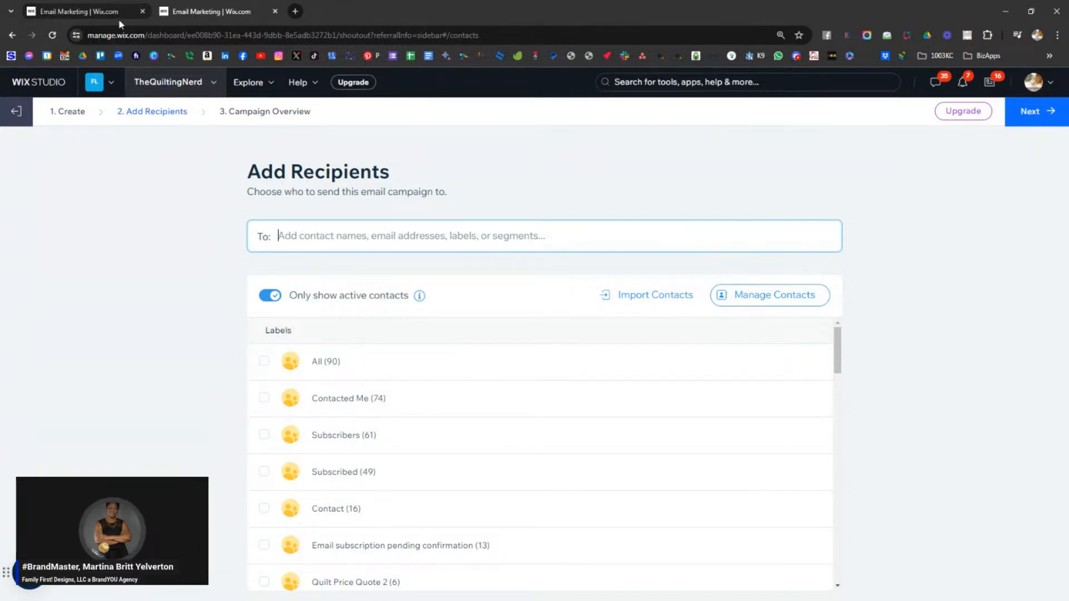
# - Save the campaign as a template named 'Nerd Nuggets Newsletter (Template)'
pyautogui.moveTo(120, 24)
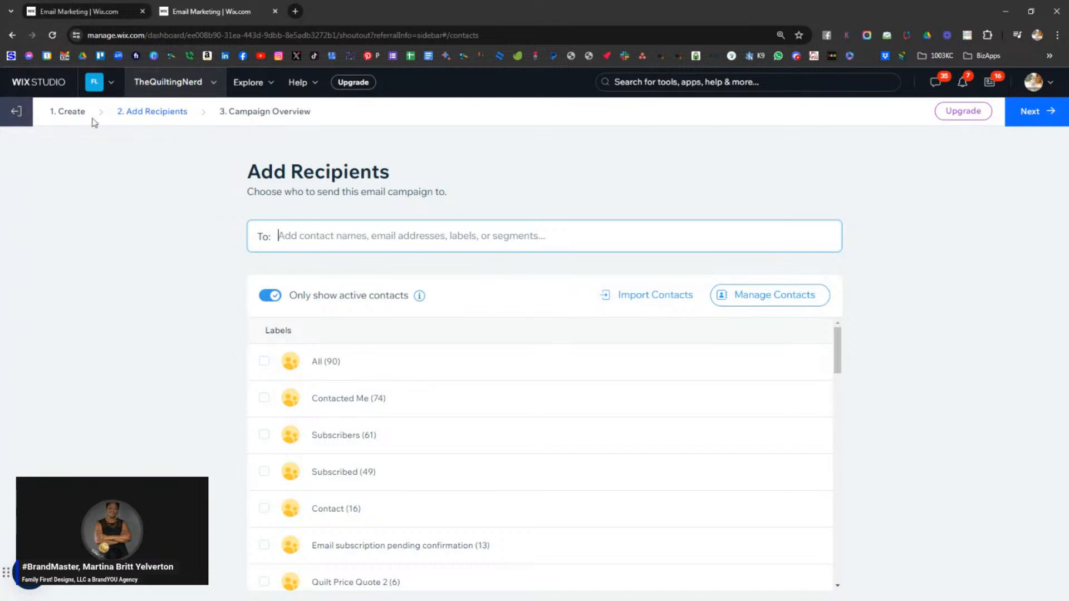
pyautogui.click(22, 115)
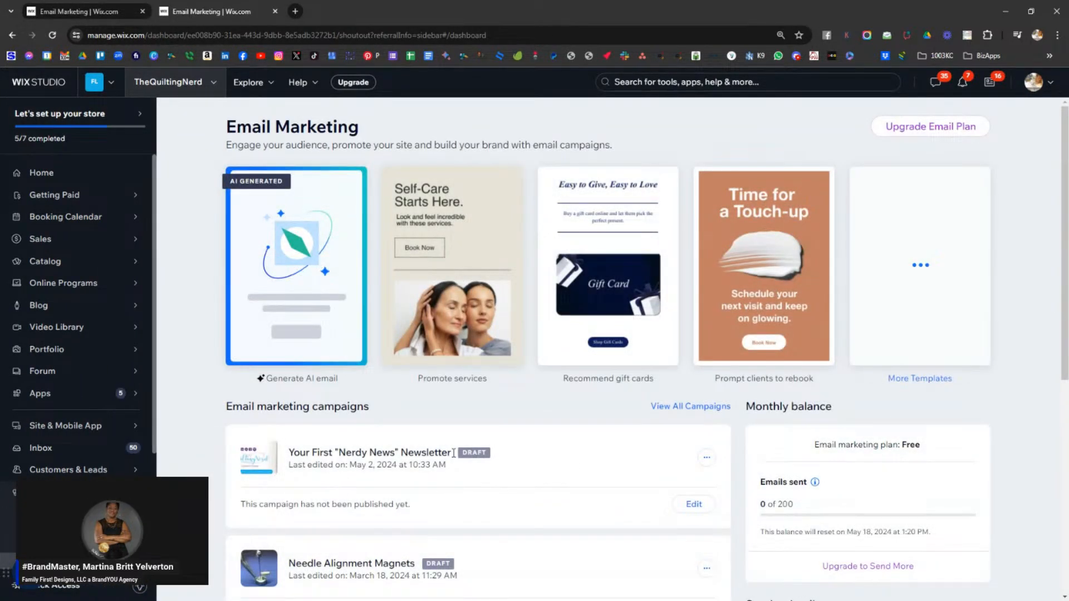
pyautogui.click(694, 504)
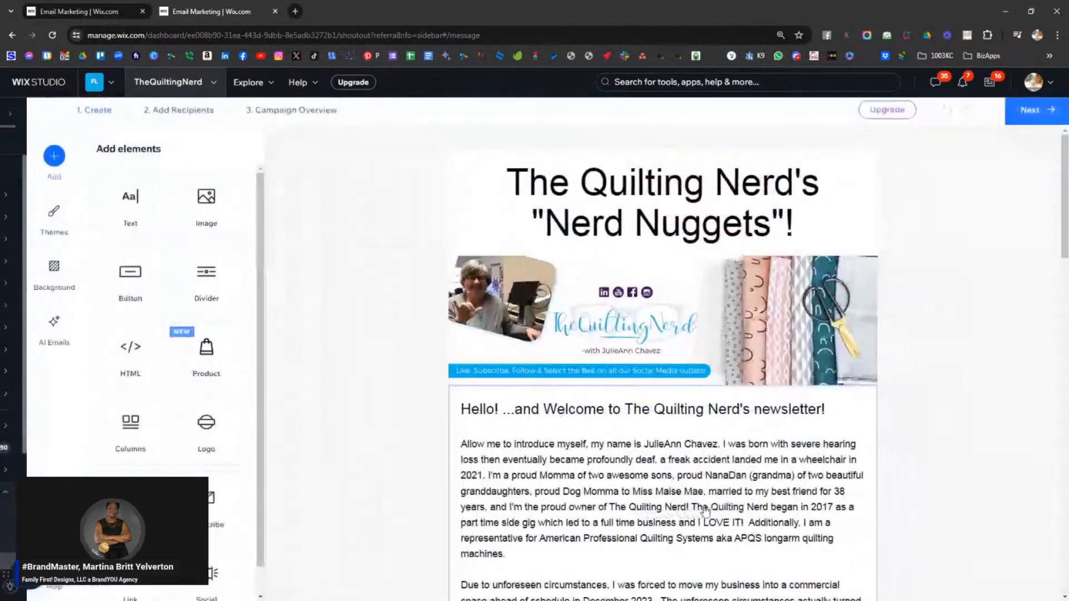
pyautogui.click(896, 113)
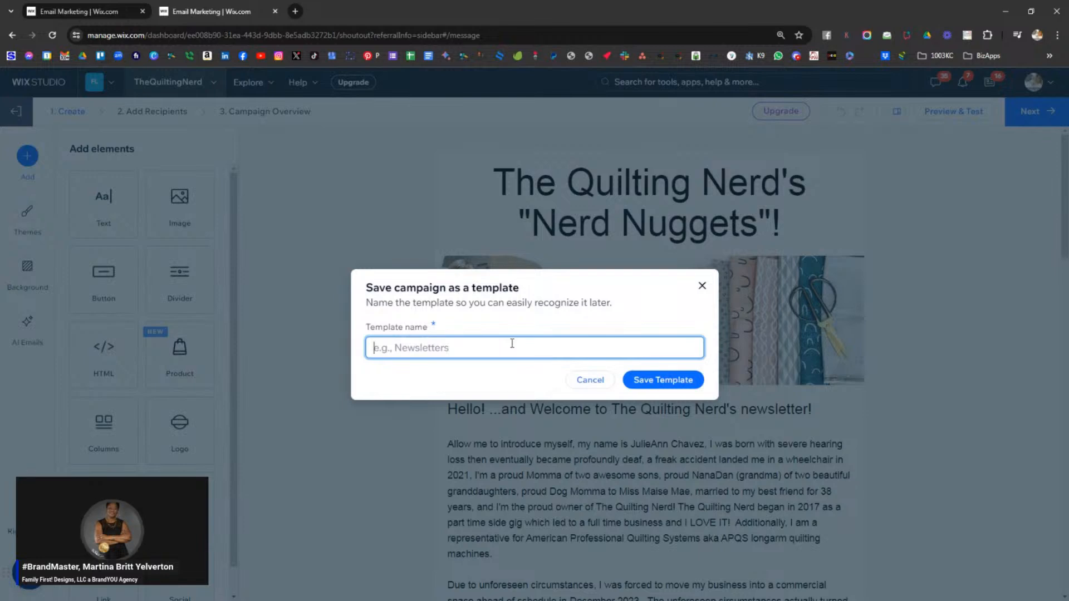
pyautogui.write('Nerd Nuggets')
pyautogui.write('New')
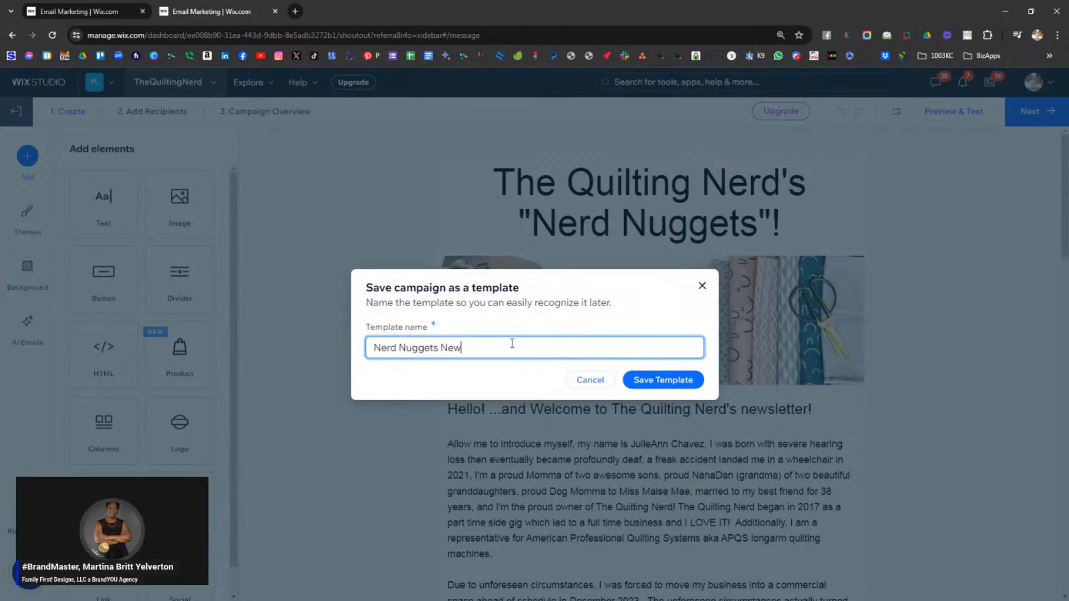
pyautogui.write('sletter (Template')
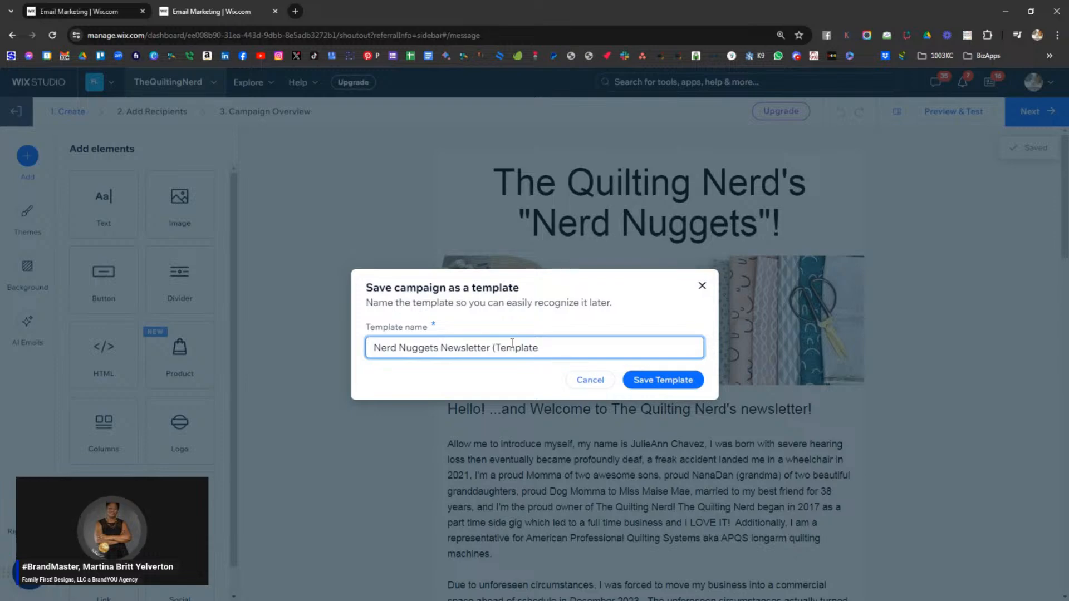
pyautogui.write(')')
pyautogui.click(663, 381)
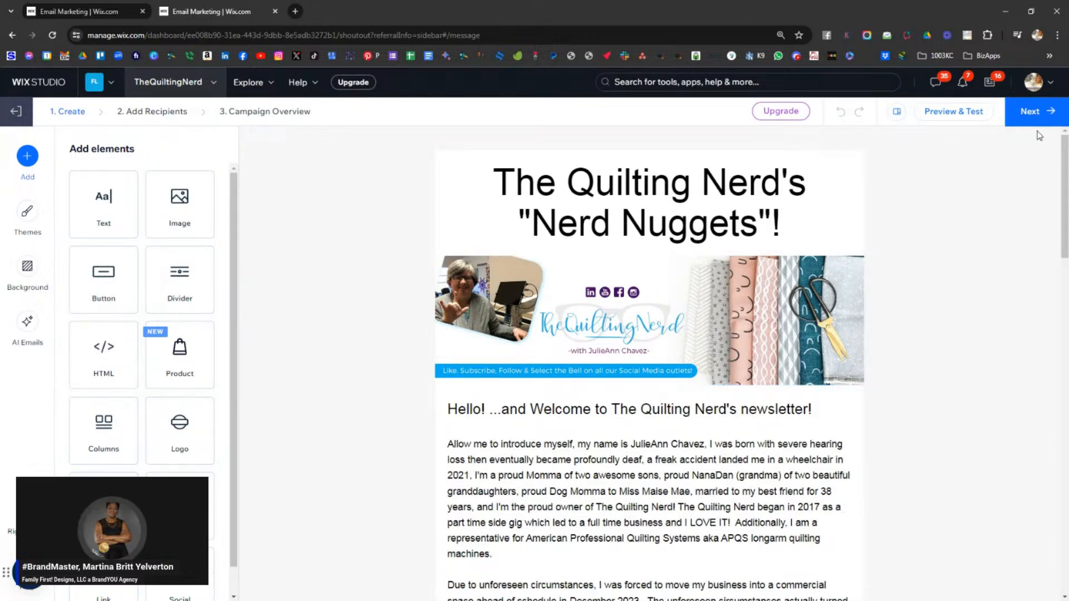
# - In the other tab, return to the Email Marketing dashboard and check the newsletter campaign's options menu
pyautogui.click(1033, 112)
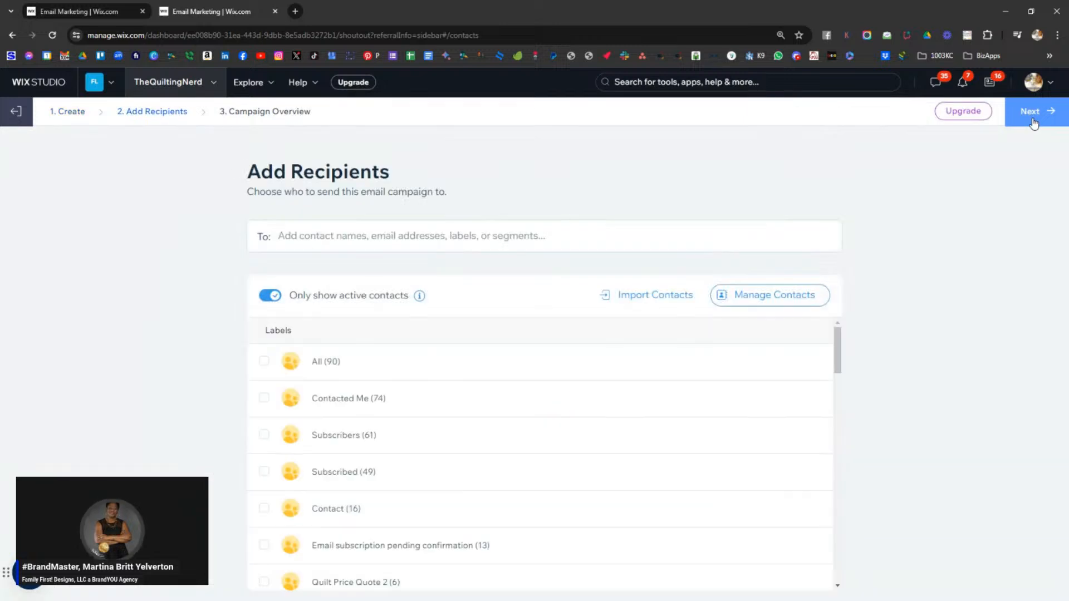
pyautogui.click(85, 11)
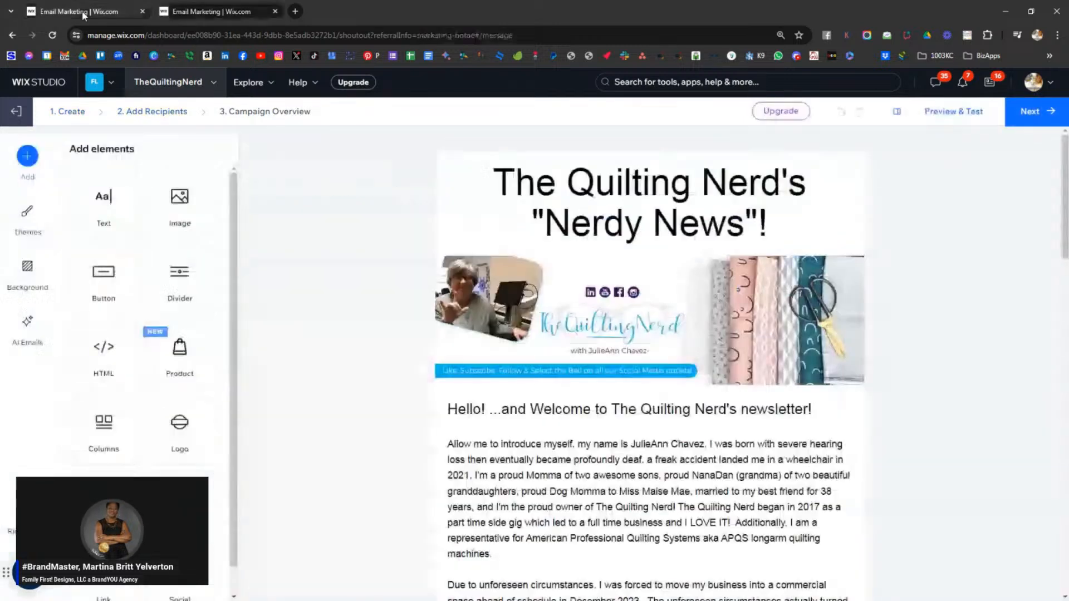
pyautogui.click(16, 111)
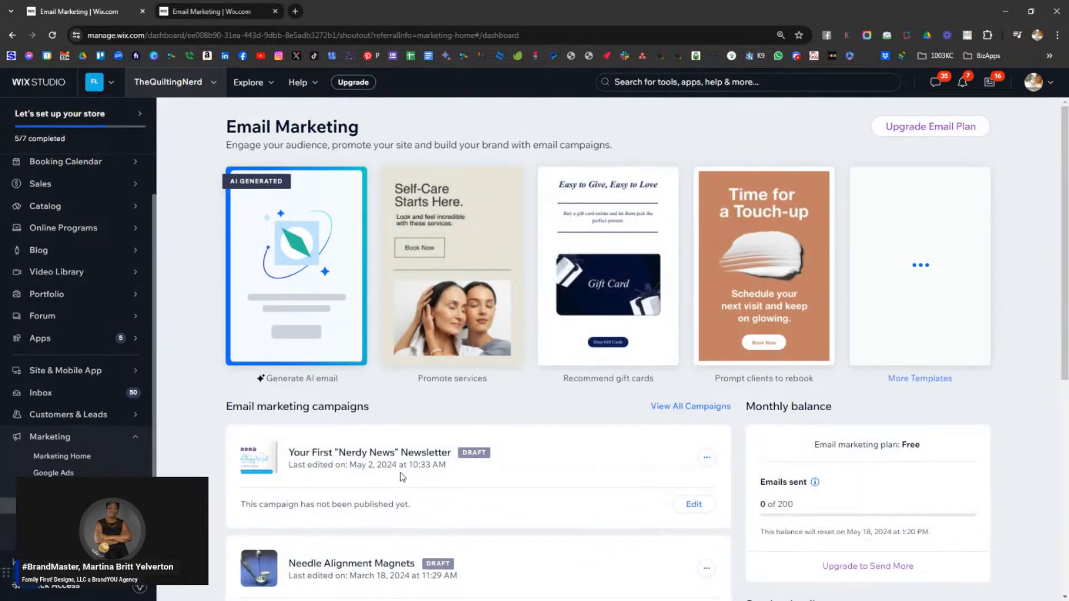
pyautogui.click(707, 458)
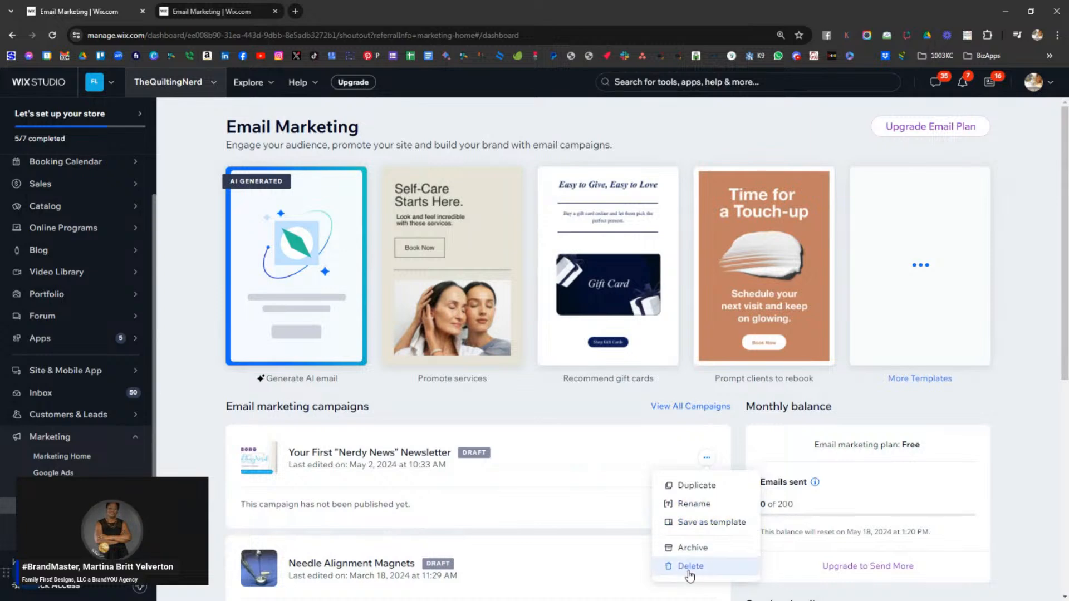
pyautogui.click(696, 485)
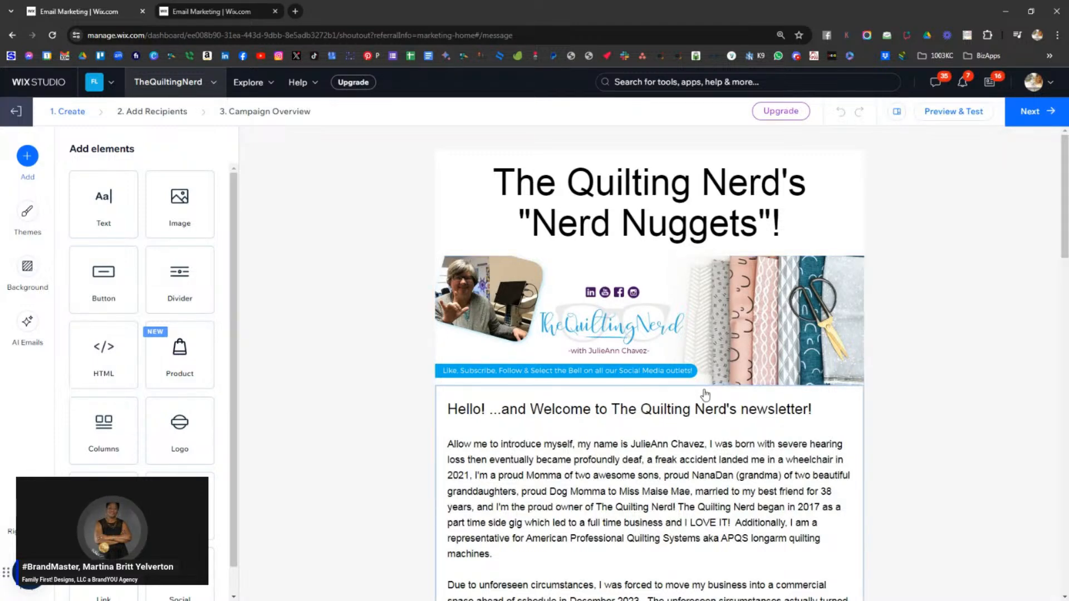
# - Select the All (90) contact label as the campaign's recipients
pyautogui.click(1035, 114)
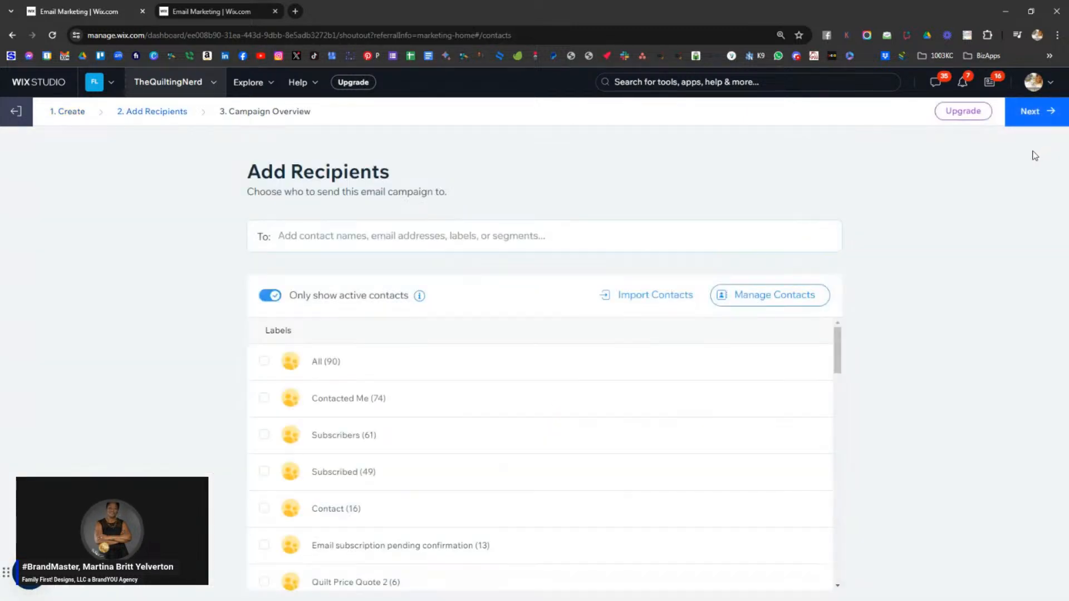
pyautogui.click(265, 361)
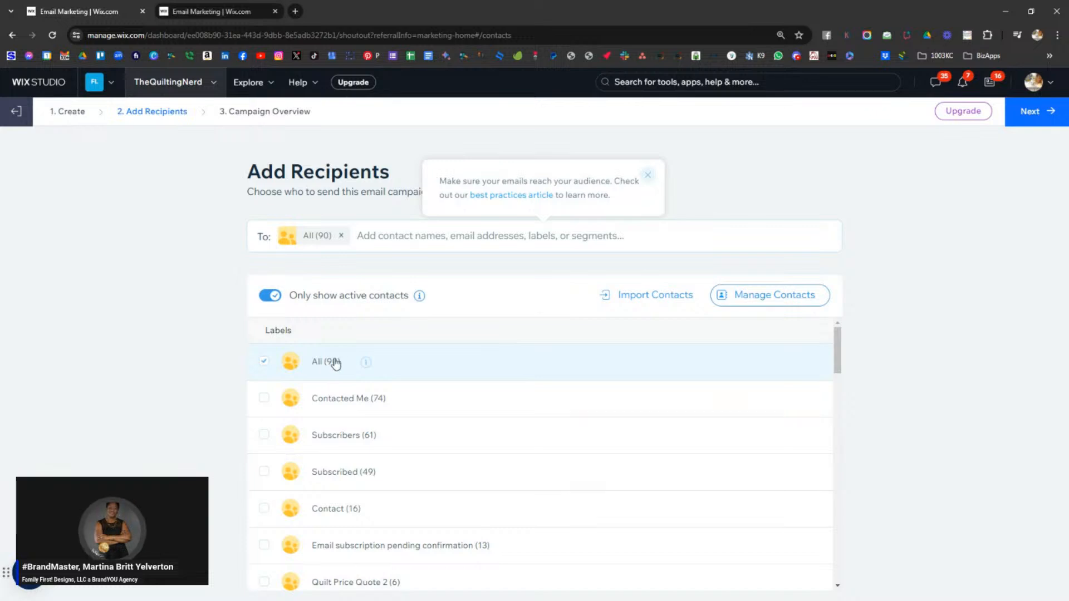
# - Send the Nerd Nuggets newsletter now from the Campaign Overview
pyautogui.click(1035, 118)
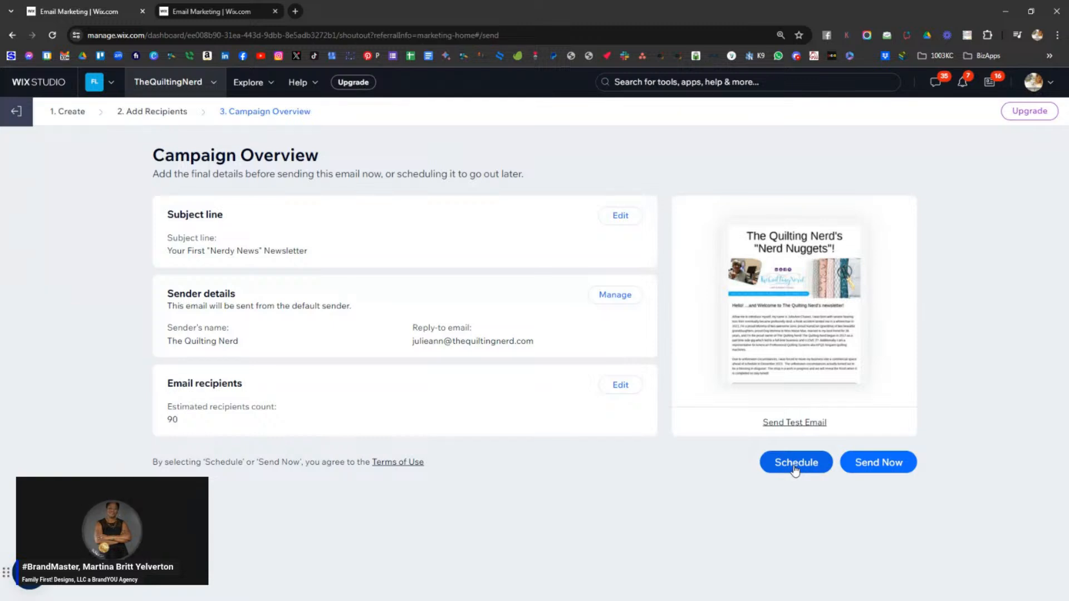
pyautogui.click(879, 462)
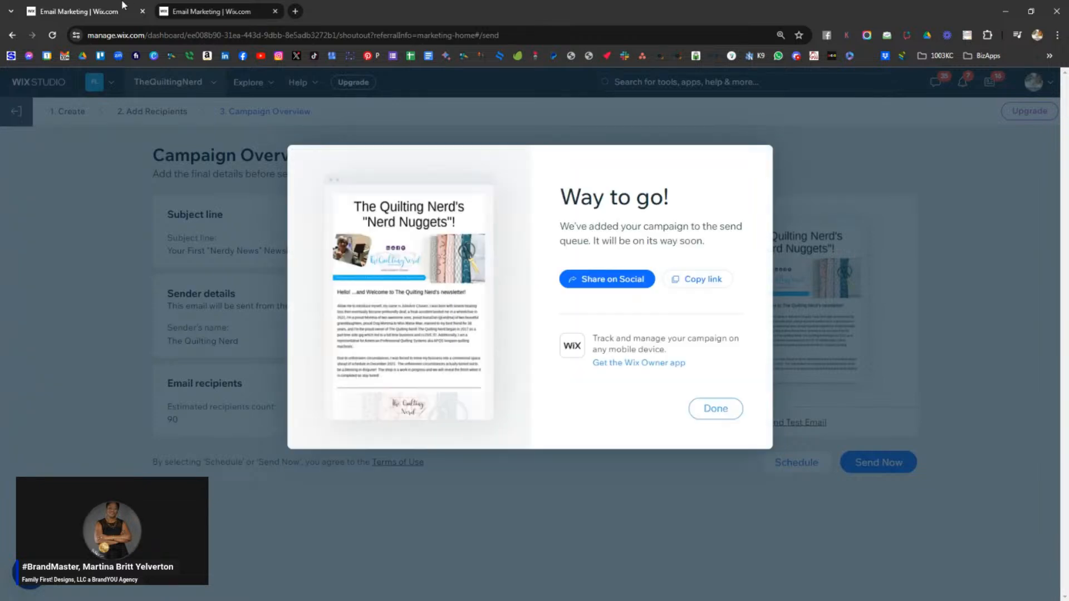